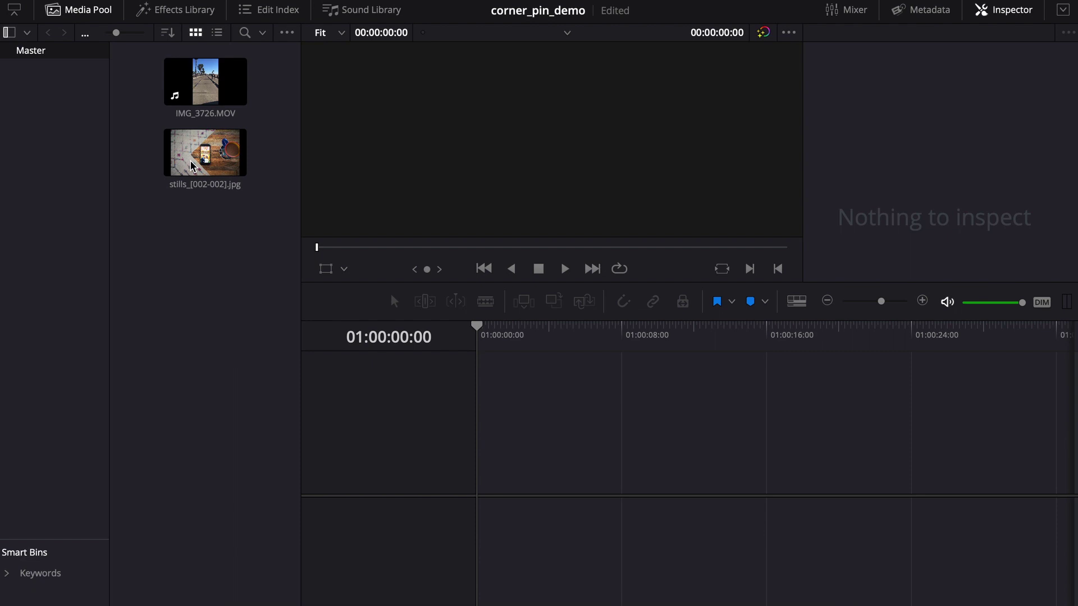
Step: Stack IMG_3726.MOV on V2 over the tabletop still on V1, extending the still to match
{"action": "left_click_drag", "start_coordinate": [191, 166], "coordinate": [520, 489]}
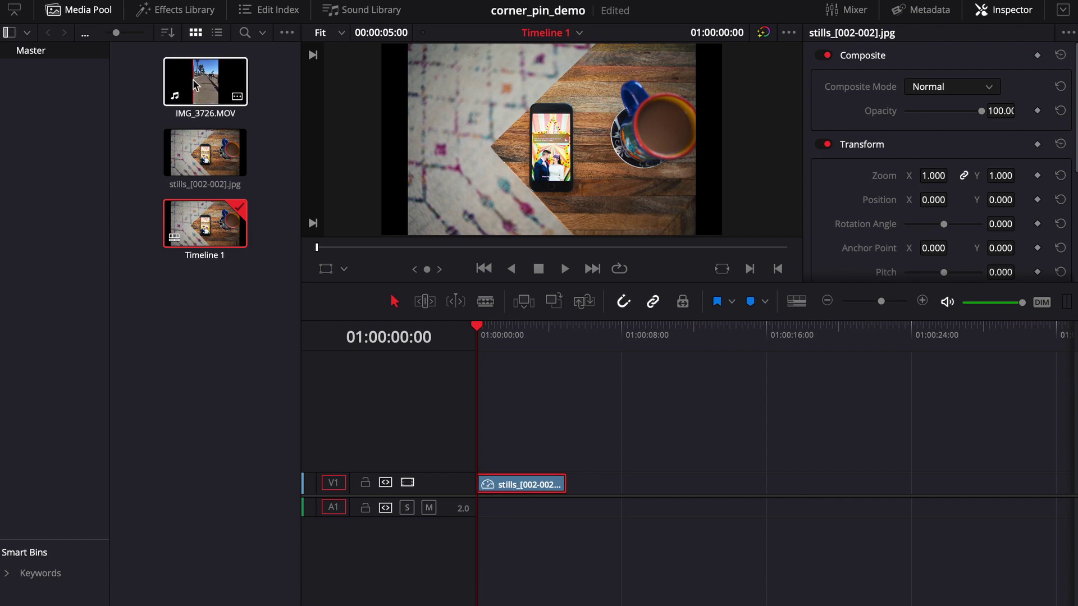
{"action": "left_click_drag", "start_coordinate": [204, 81], "coordinate": [483, 463]}
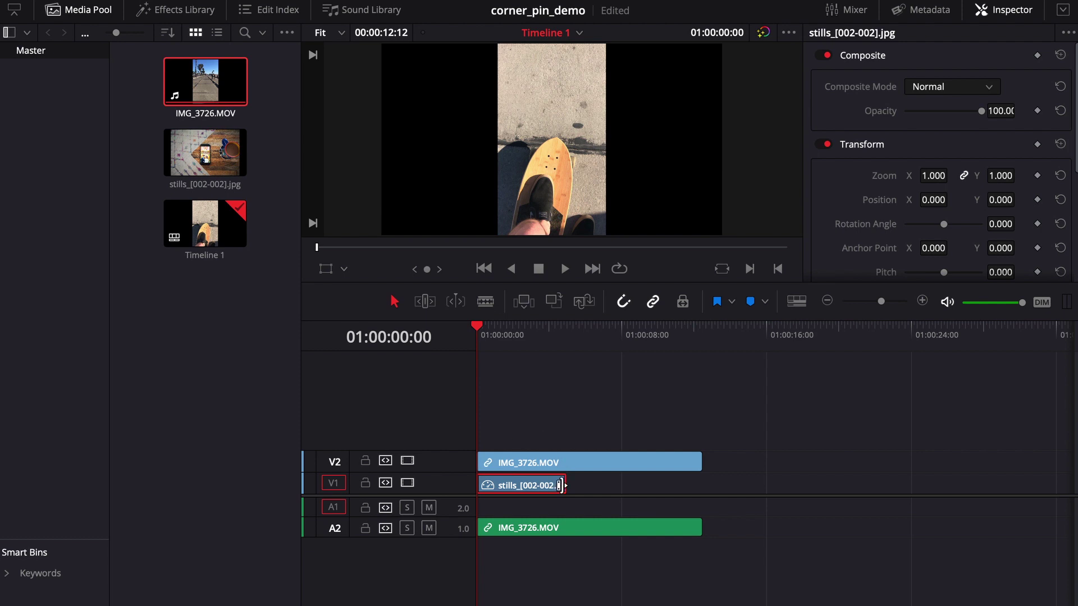
{"action": "left_click_drag", "start_coordinate": [560, 485], "coordinate": [694, 485]}
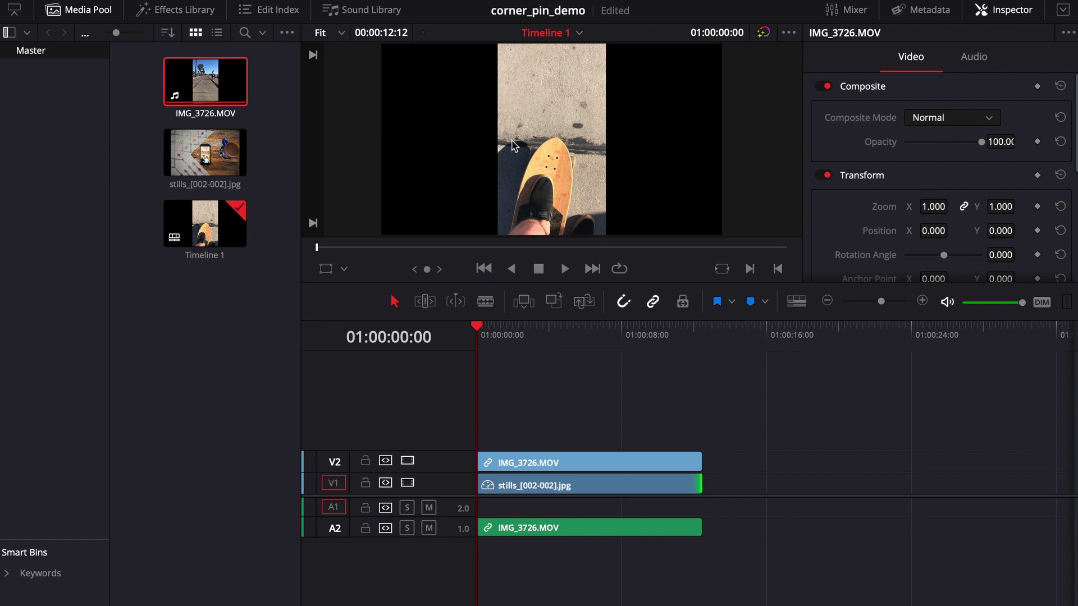
Step: Set the IMG_3726.MOV clip's Clip Attributes alpha mode to Premultiplied
{"action": "left_click", "coordinate": [565, 468]}
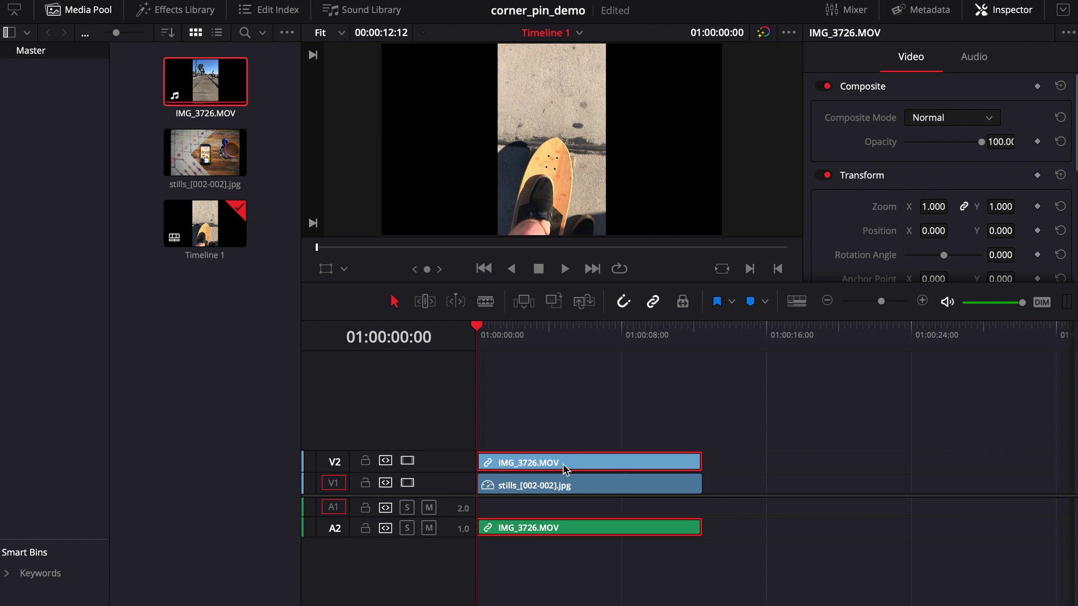
{"action": "right_click", "coordinate": [565, 468]}
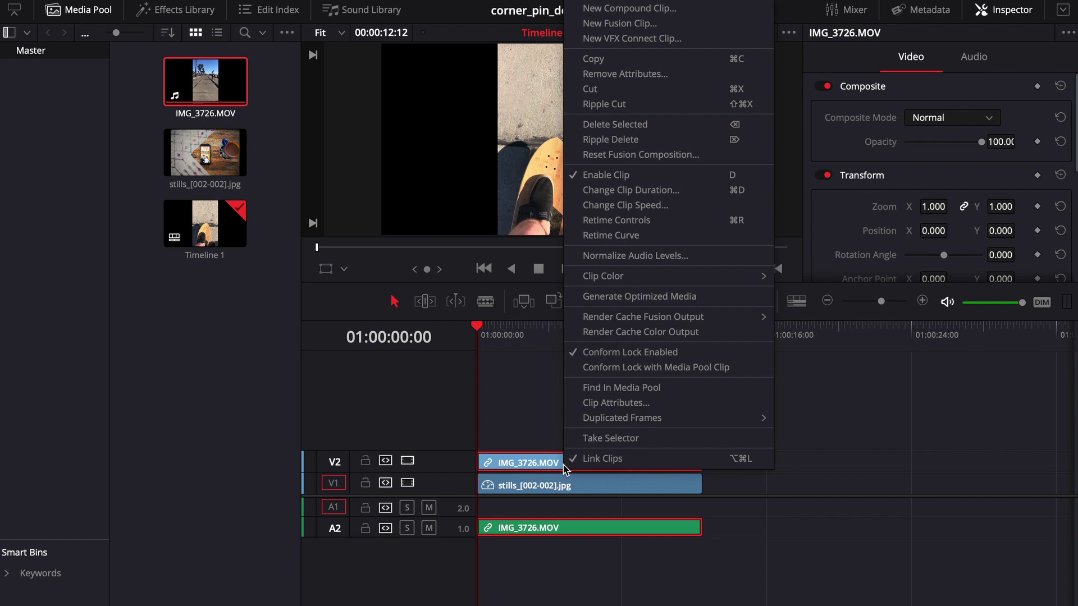
{"action": "left_click", "coordinate": [599, 404]}
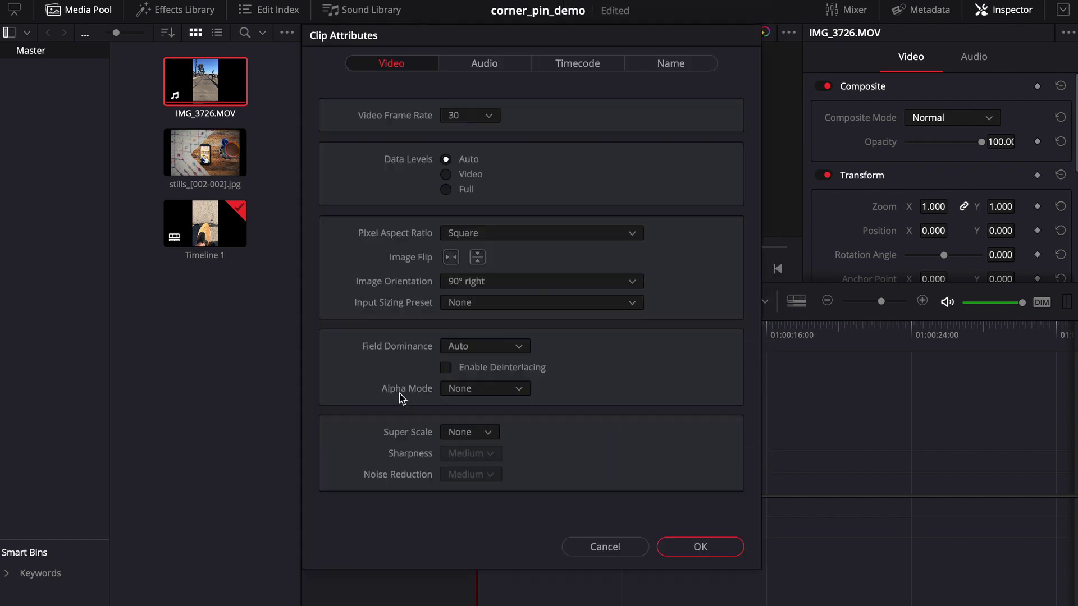
{"action": "left_click", "coordinate": [476, 400]}
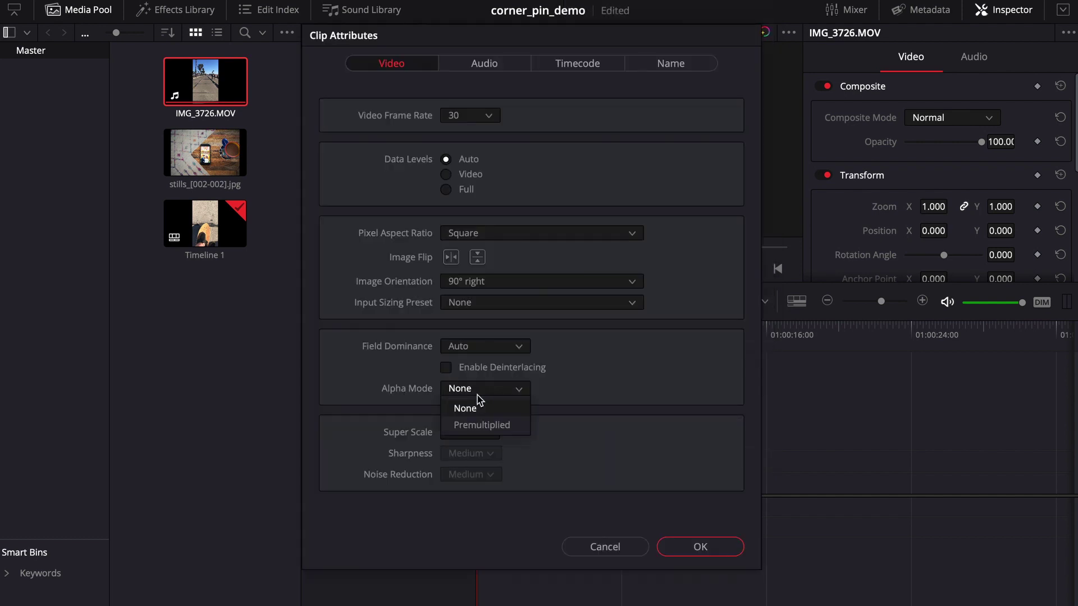
{"action": "left_click", "coordinate": [481, 425]}
{"action": "left_click", "coordinate": [700, 548]}
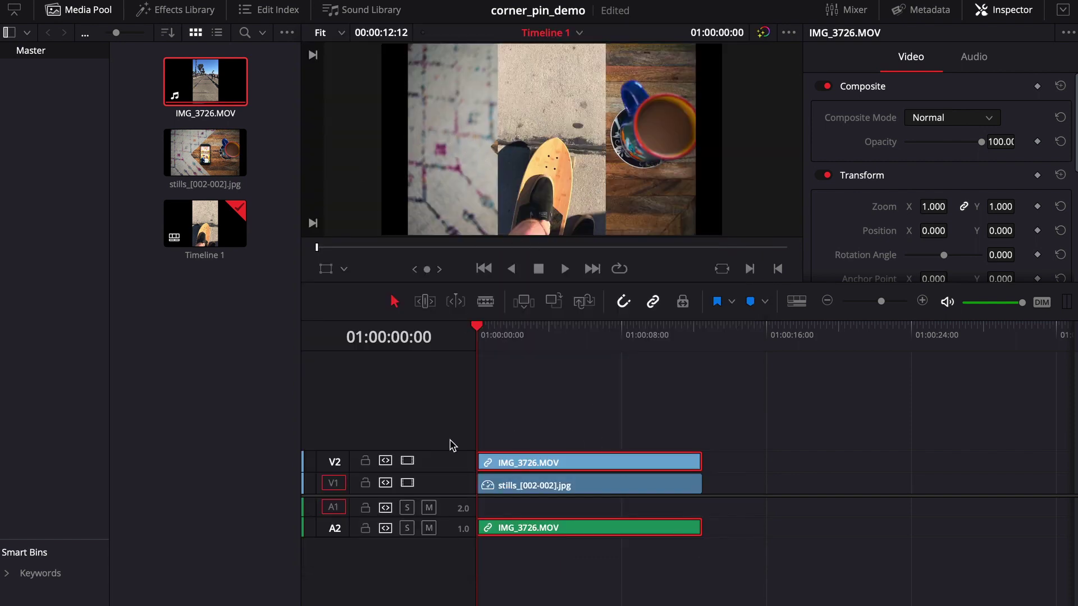
Step: With V2 hidden, zoom the tabletop still to 1.190 in the Inspector, then re-enable V2
{"action": "left_click", "coordinate": [408, 460]}
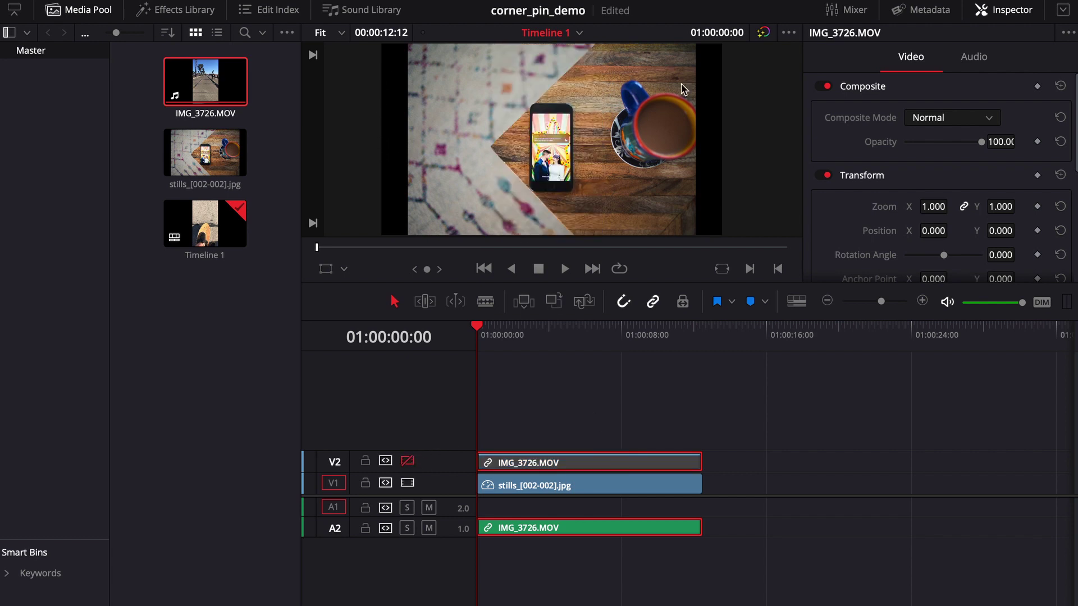
{"action": "left_click", "coordinate": [603, 486]}
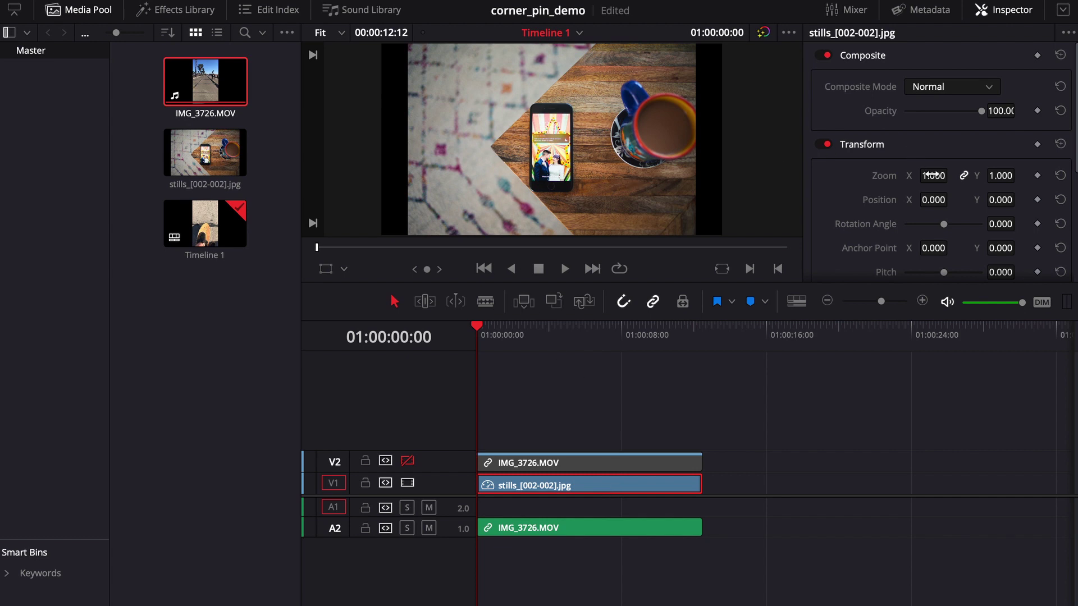
{"action": "left_click_drag", "start_coordinate": [934, 175], "coordinate": [951, 175]}
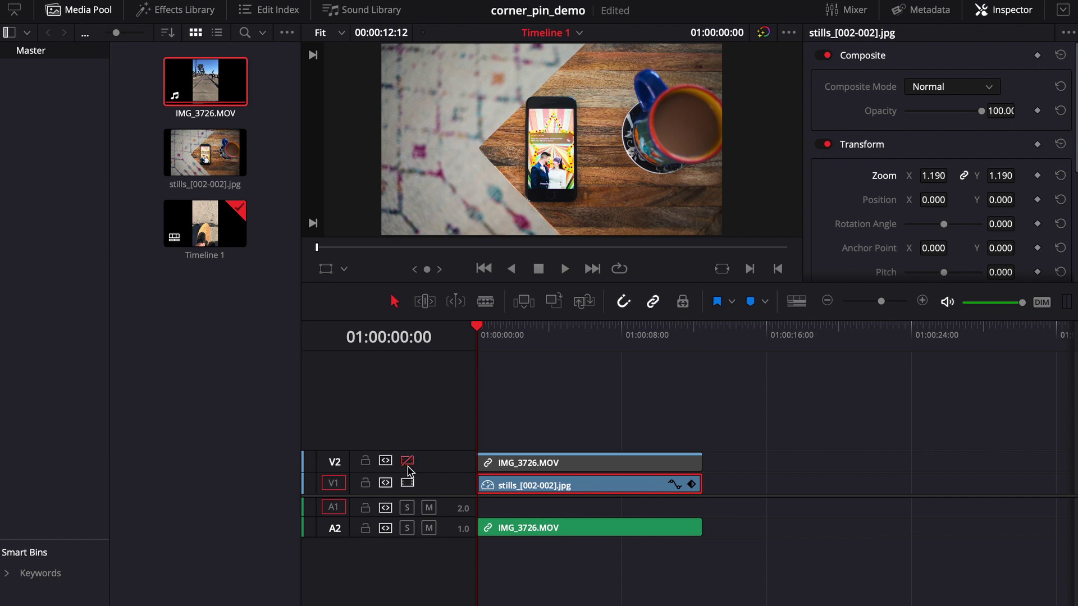
{"action": "left_click", "coordinate": [408, 460]}
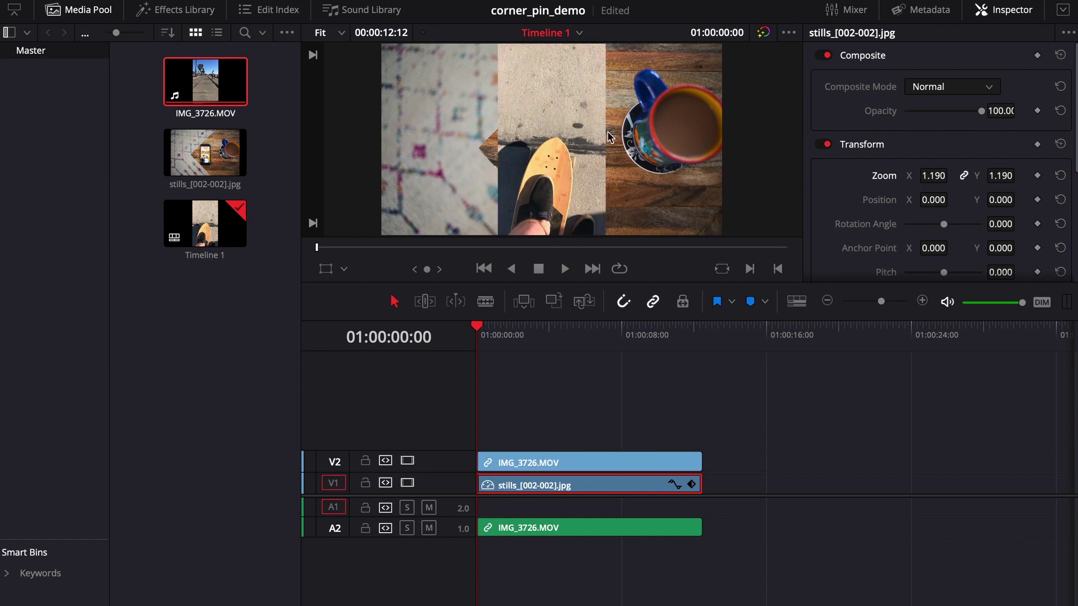
Step: Select the IMG_3726.MOV skate clip on V2 and bring up its context menu
{"action": "left_click", "coordinate": [628, 464]}
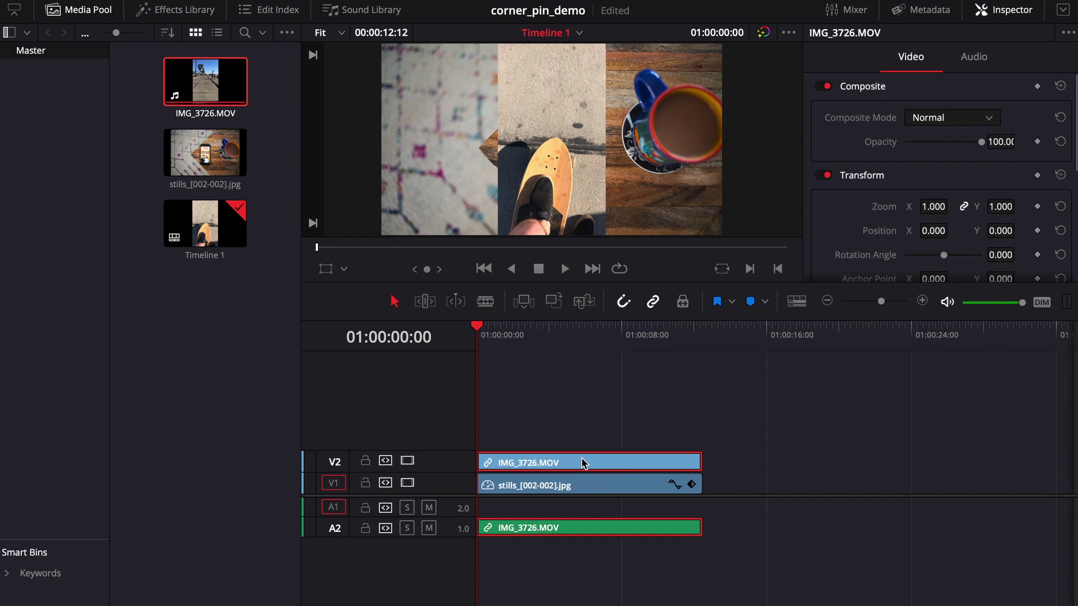
{"action": "right_click", "coordinate": [584, 463]}
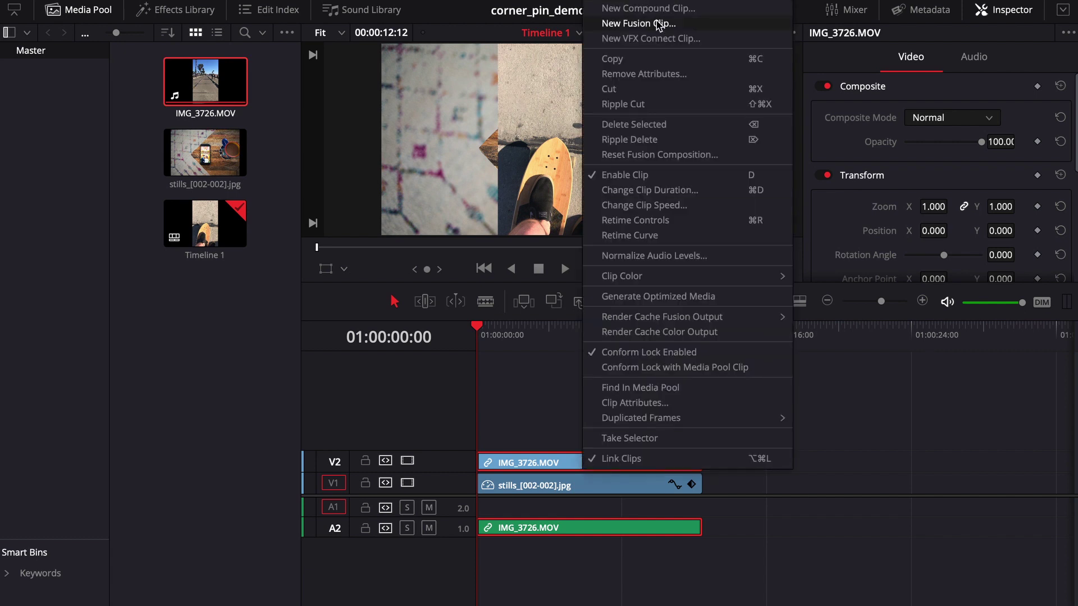
Step: Convert the skate clip to a Fusion clip, then bring up the tabletop still's context menu
{"action": "left_click", "coordinate": [659, 23]}
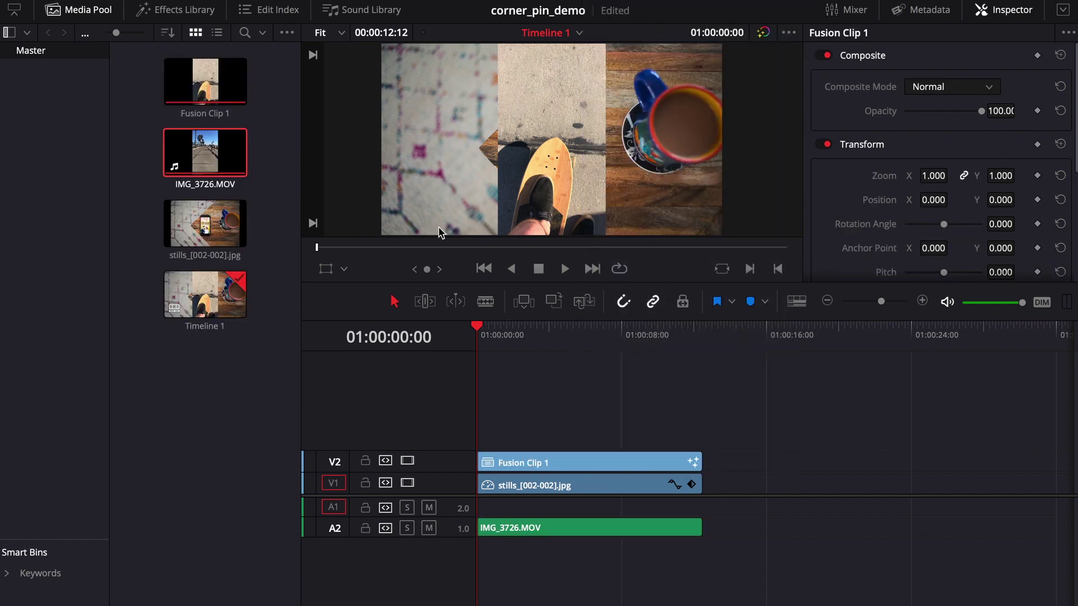
{"action": "left_click", "coordinate": [612, 484]}
{"action": "right_click", "coordinate": [612, 484]}
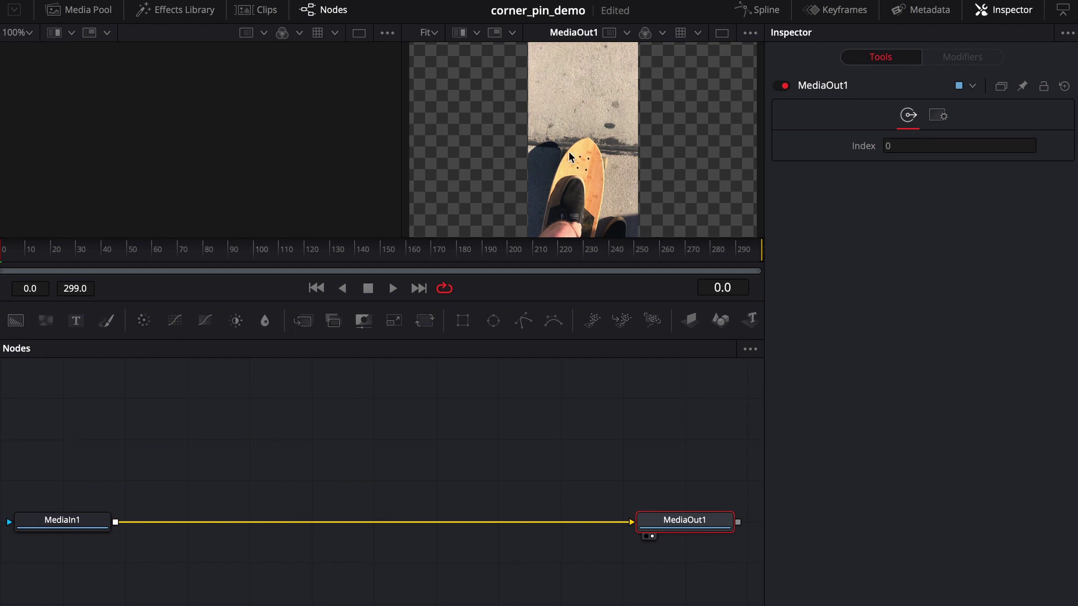
Step: Switch the Fusion page to a single-viewer layout showing MediaOut1
{"action": "left_click", "coordinate": [721, 34]}
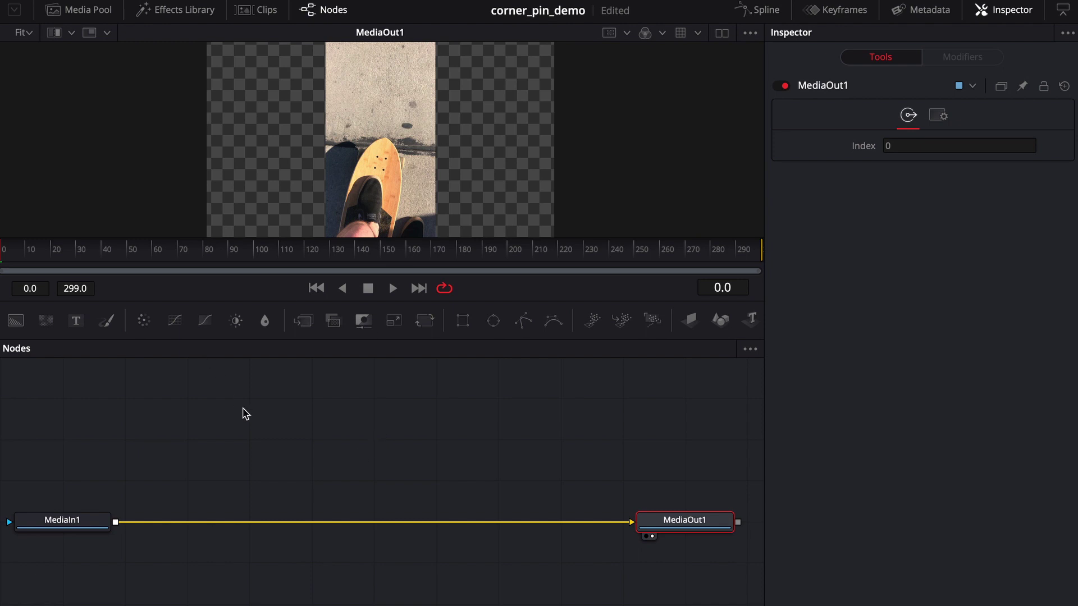
Step: Drag Fusion Clip 2 and Fusion Clip 1 from the Media Pool into the graph and delete MediaIn1
{"action": "left_click", "coordinate": [84, 10]}
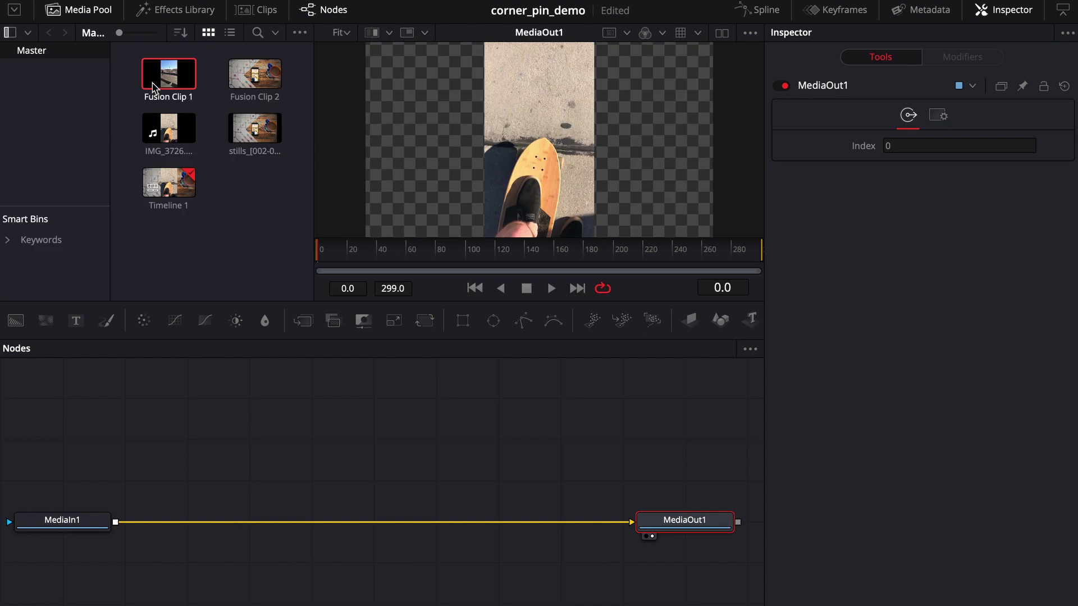
{"action": "left_click_drag", "start_coordinate": [245, 79], "coordinate": [245, 477]}
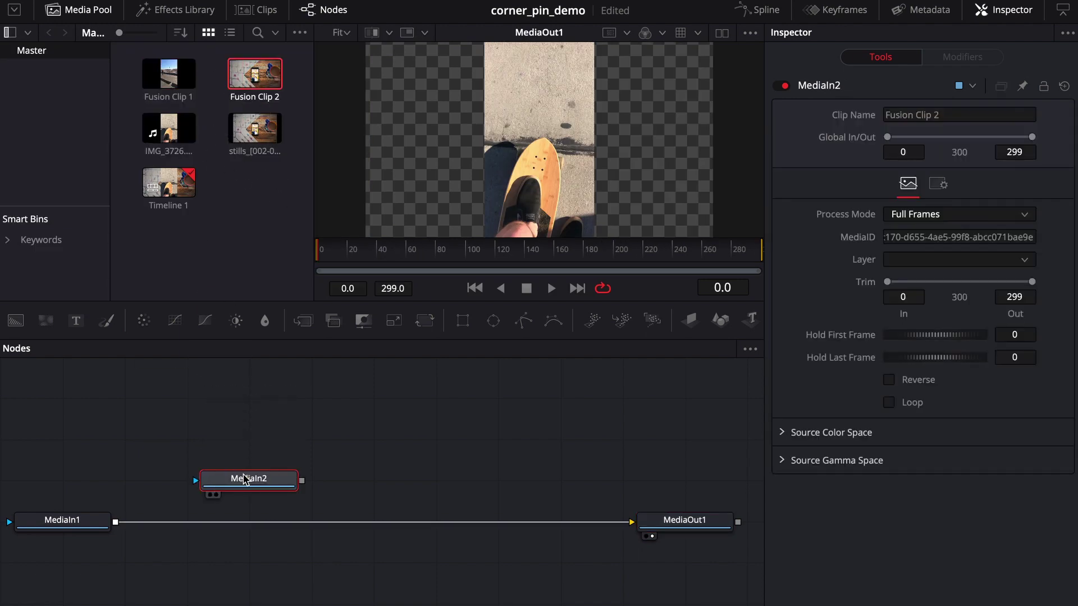
{"action": "left_click_drag", "start_coordinate": [169, 73], "coordinate": [416, 393]}
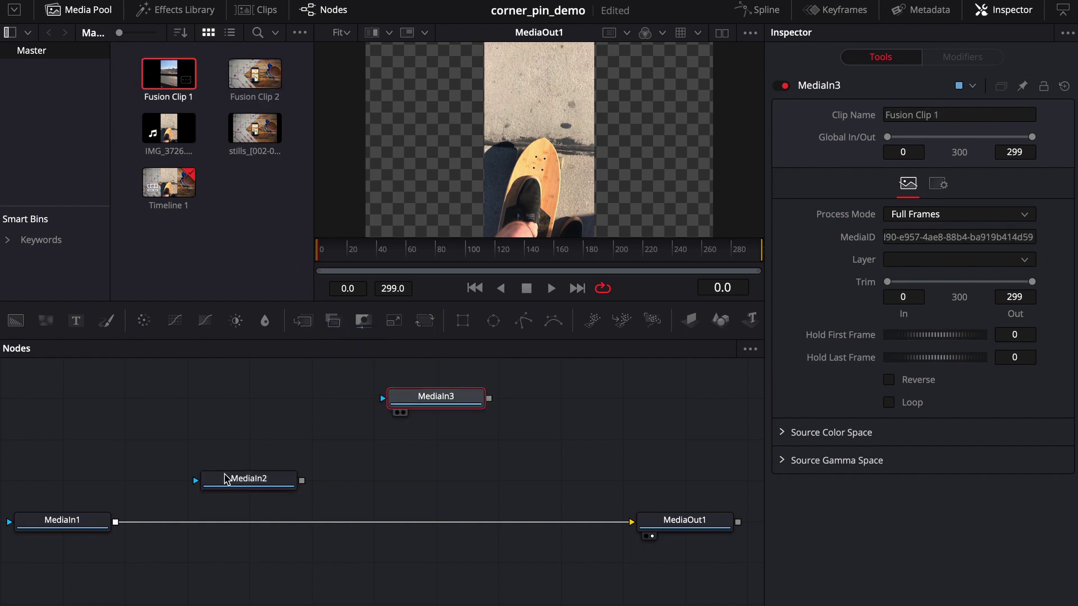
{"action": "left_click", "coordinate": [64, 521]}
{"action": "key", "text": "Delete"}
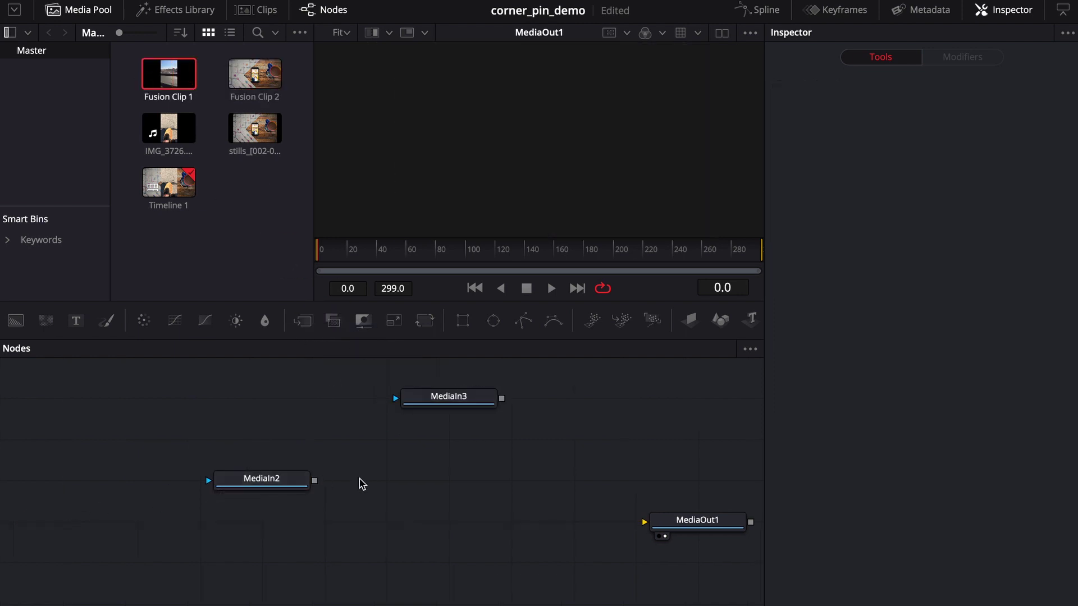
Step: Wire MediaIn2's output into MediaOut1 and align MediaIn2 level with it
{"action": "left_click_drag", "start_coordinate": [318, 479], "coordinate": [518, 497]}
{"action": "left_click_drag", "start_coordinate": [318, 484], "coordinate": [524, 507]}
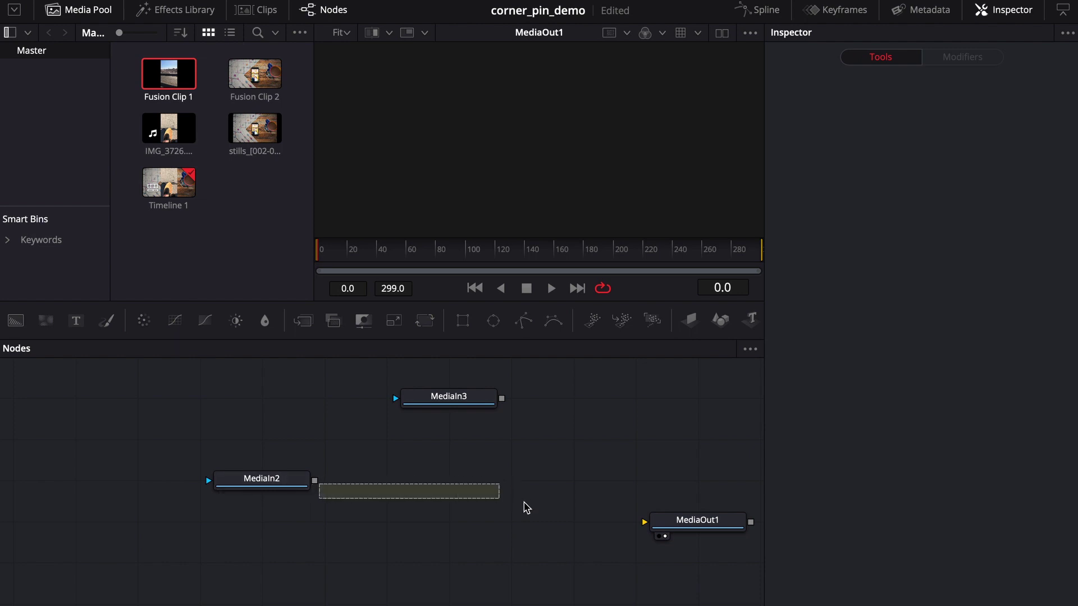
{"action": "left_click_drag", "start_coordinate": [316, 482], "coordinate": [631, 516]}
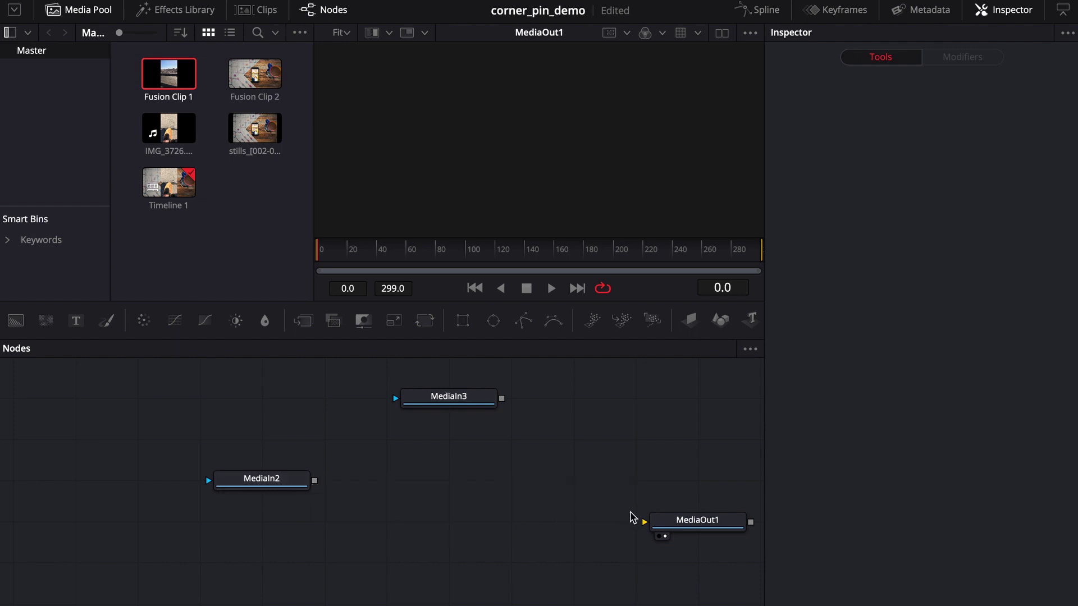
{"action": "left_click_drag", "start_coordinate": [315, 481], "coordinate": [644, 522]}
{"action": "left_click_drag", "start_coordinate": [261, 478], "coordinate": [201, 518]}
{"action": "left_click", "coordinate": [200, 519]}
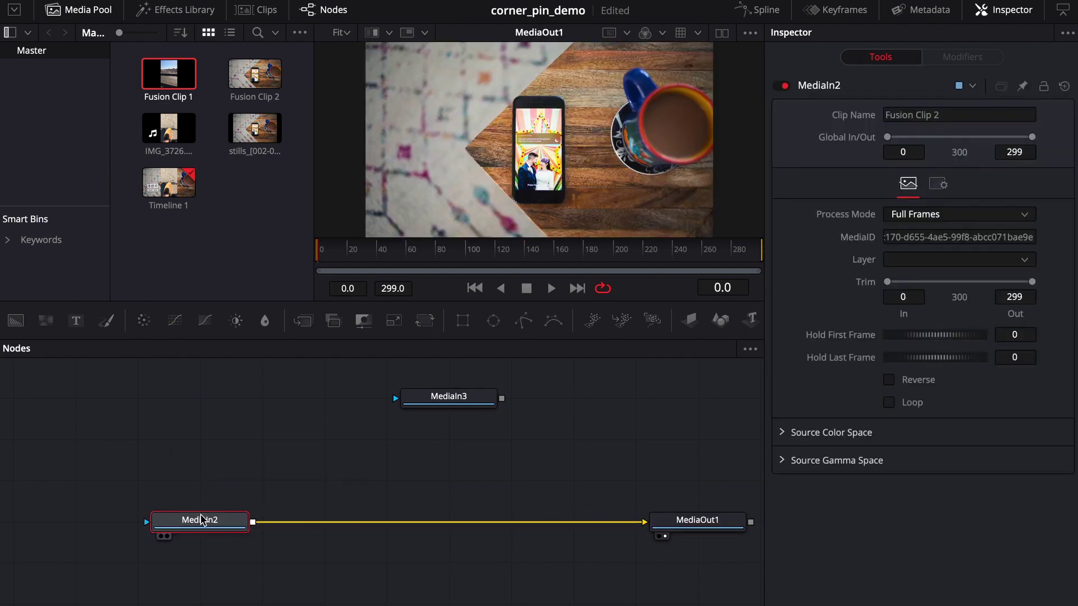
Step: Rename the MediaIn2 node to 'background'
{"action": "right_click", "coordinate": [202, 519]}
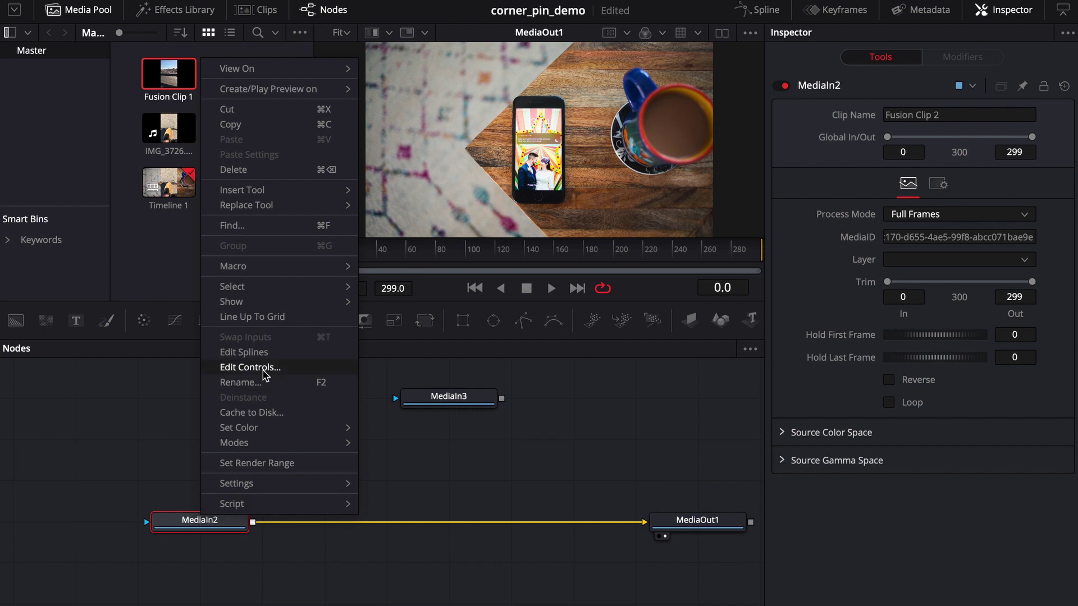
{"action": "left_click", "coordinate": [256, 387]}
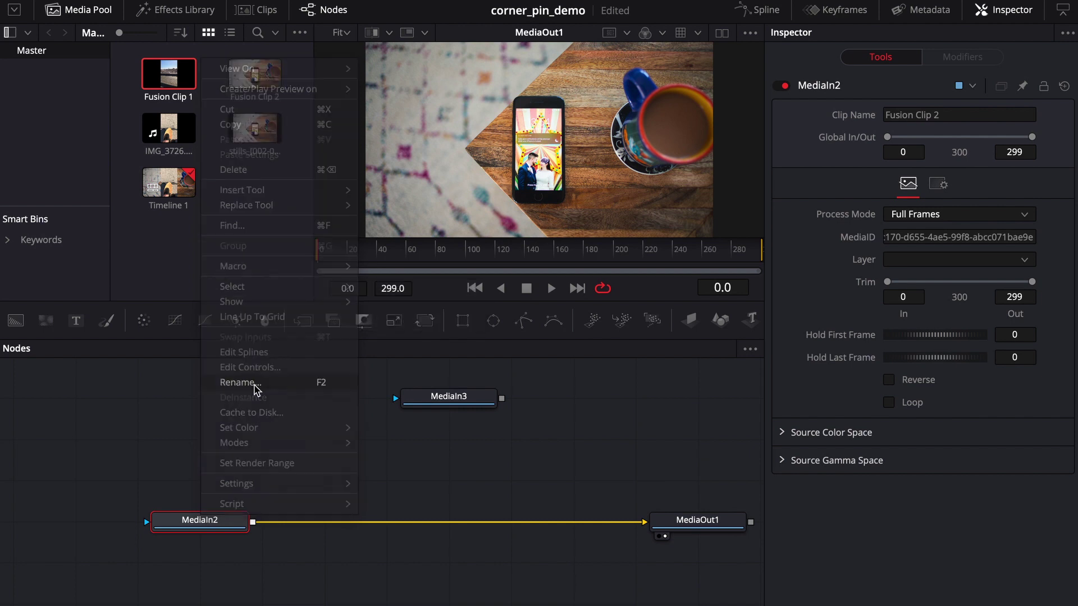
{"action": "type", "text": "back"}
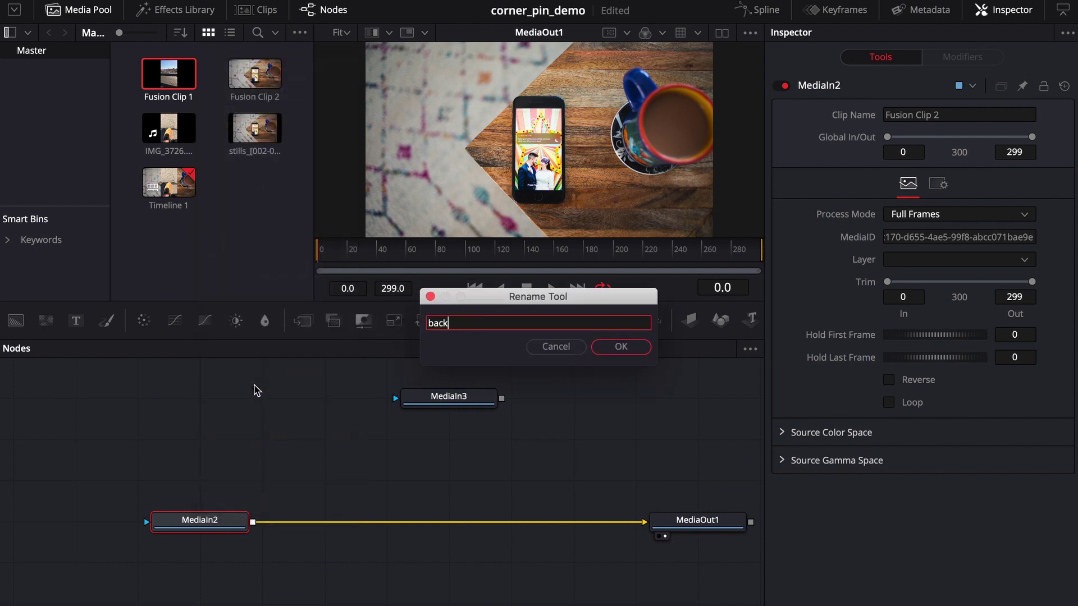
{"action": "type", "text": "ground"}
{"action": "key", "text": "Return"}
Step: Rename the MediaIn3 node to 'foreground', then select the background node
{"action": "left_click", "coordinate": [469, 396]}
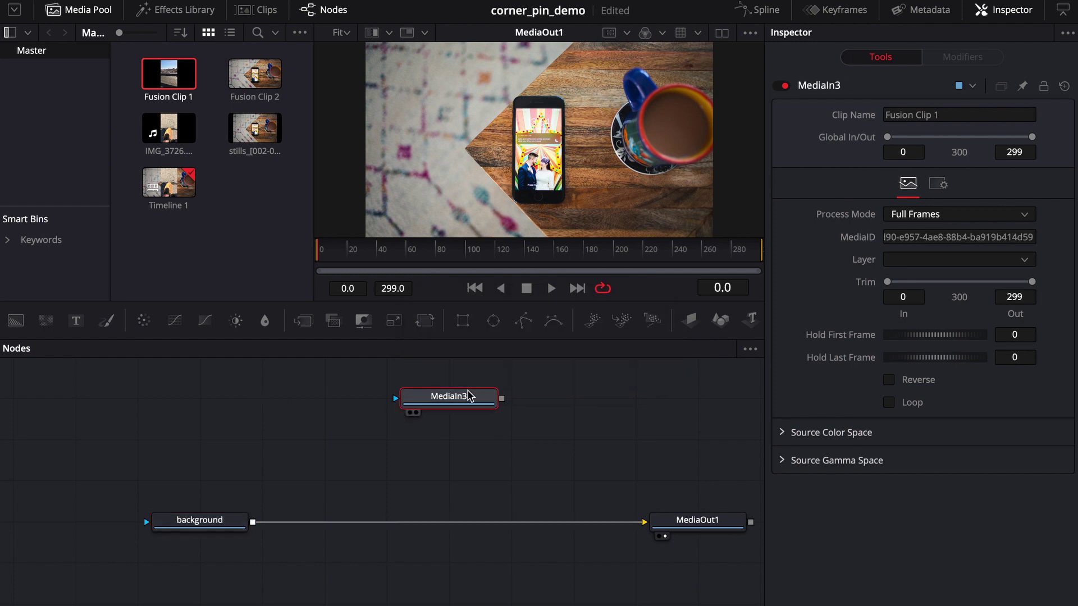
{"action": "right_click", "coordinate": [469, 396]}
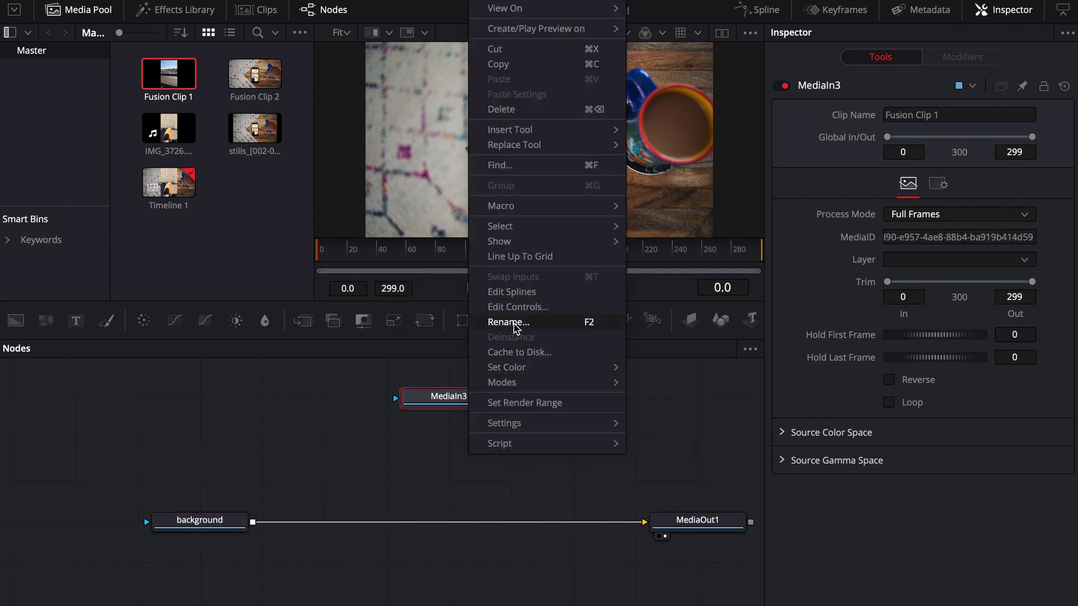
{"action": "left_click", "coordinate": [513, 323]}
{"action": "type", "text": "foregrou"}
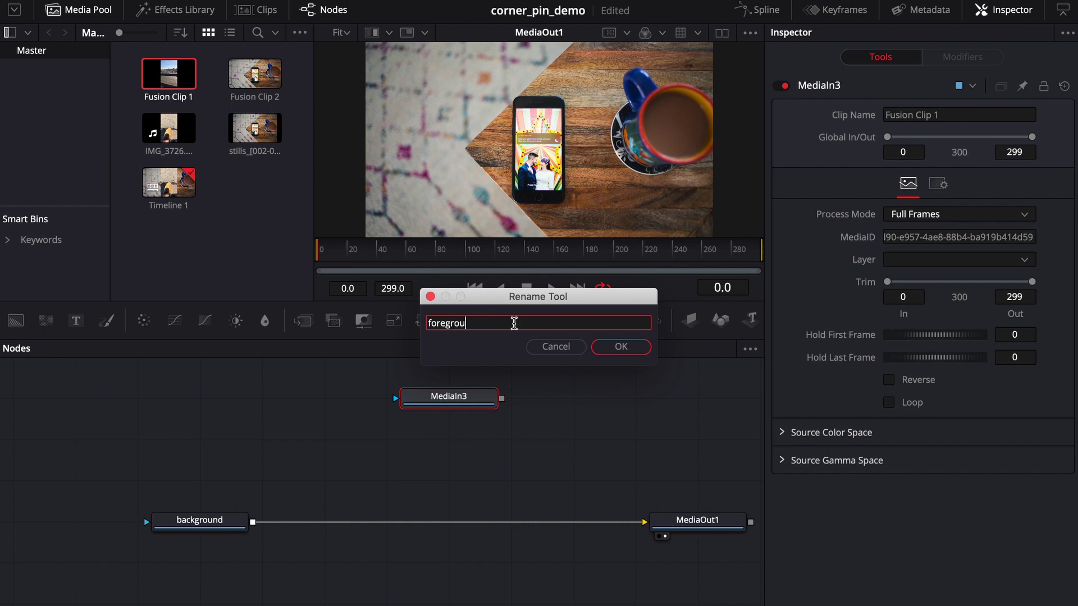
{"action": "type", "text": "nd"}
{"action": "key", "text": "Return"}
{"action": "left_click", "coordinate": [382, 460]}
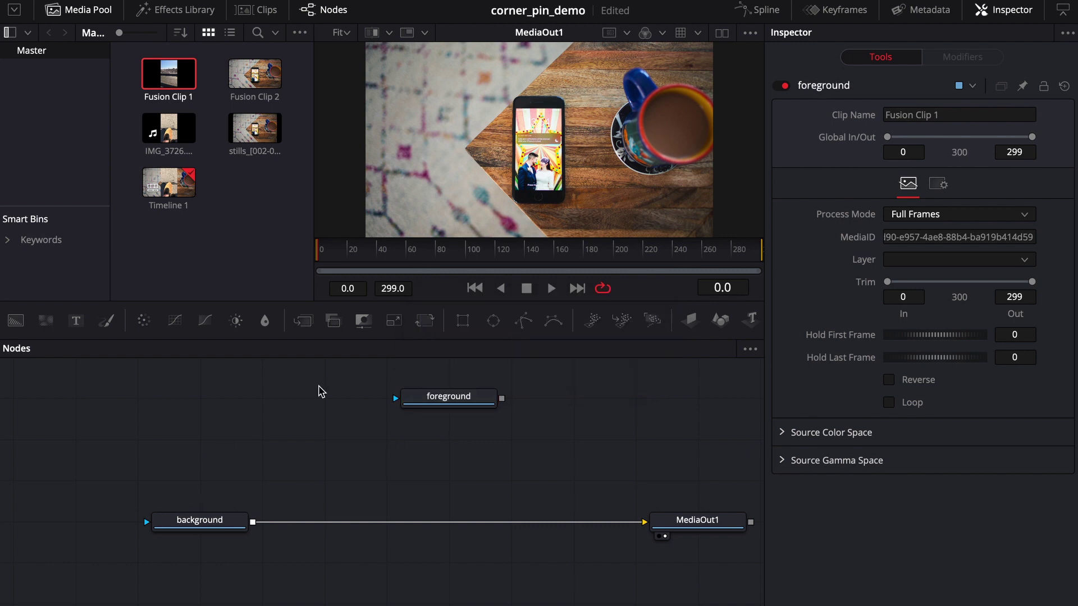
{"action": "left_click", "coordinate": [449, 399]}
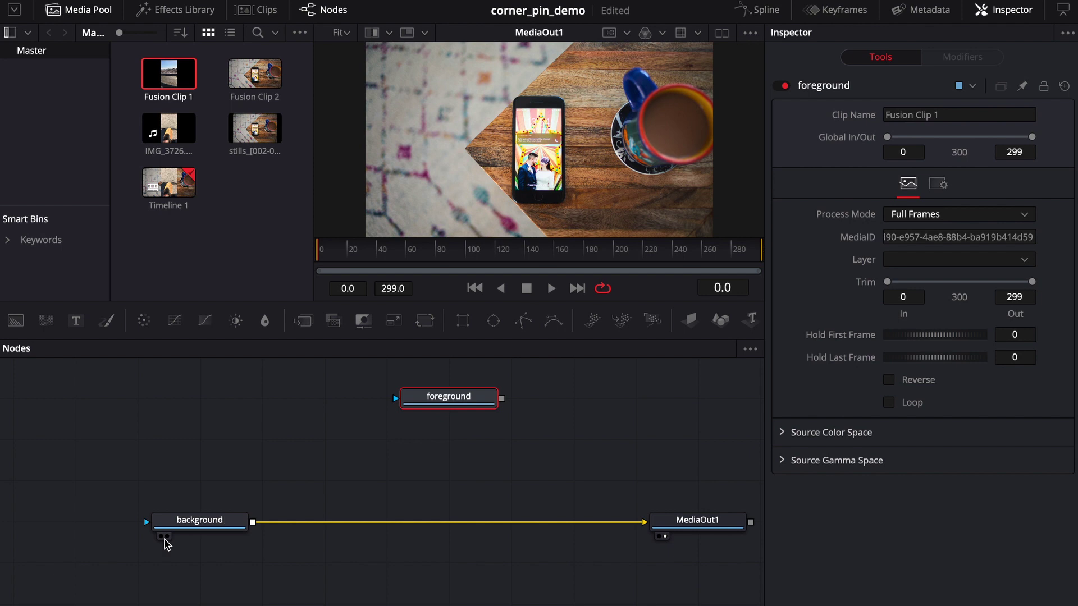
{"action": "mouse_move", "coordinate": [206, 526]}
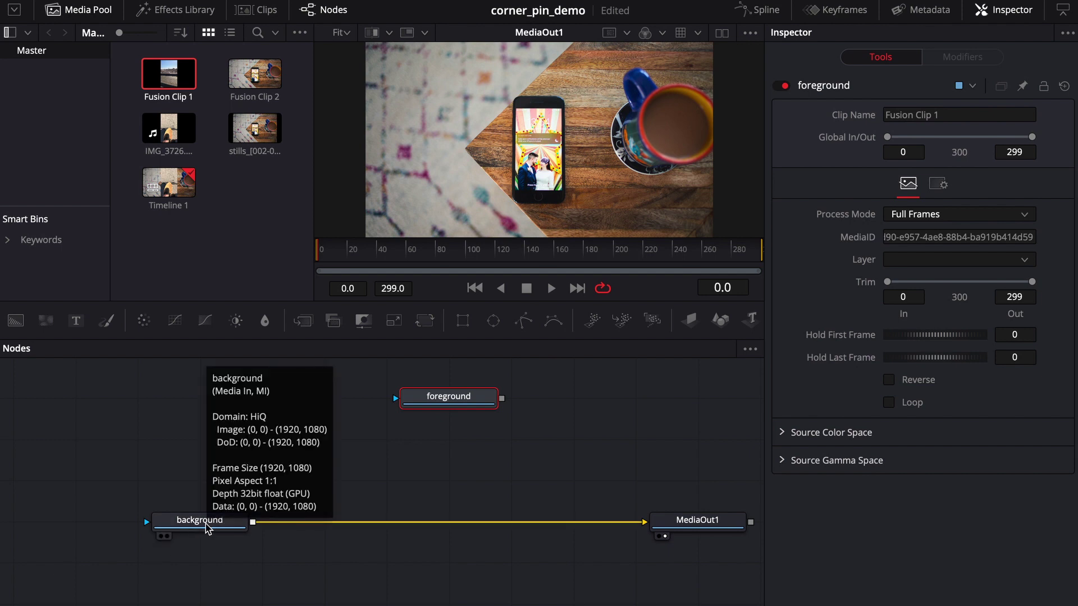
{"action": "left_click", "coordinate": [206, 523]}
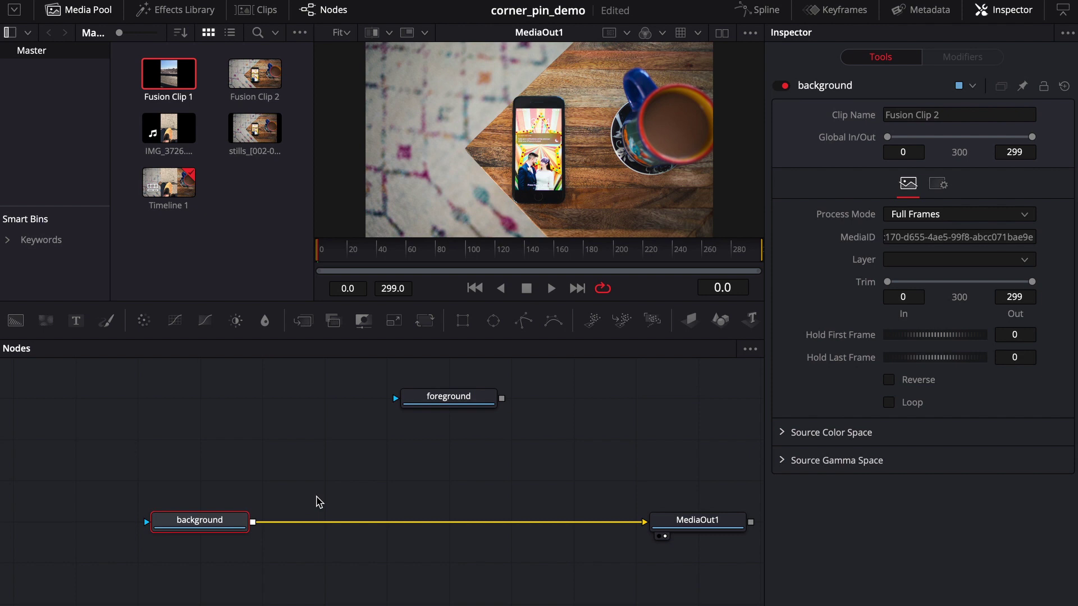
Step: Insert a Merge node after background and wire foreground's output into Merge1
{"action": "key", "text": "shift+space"}
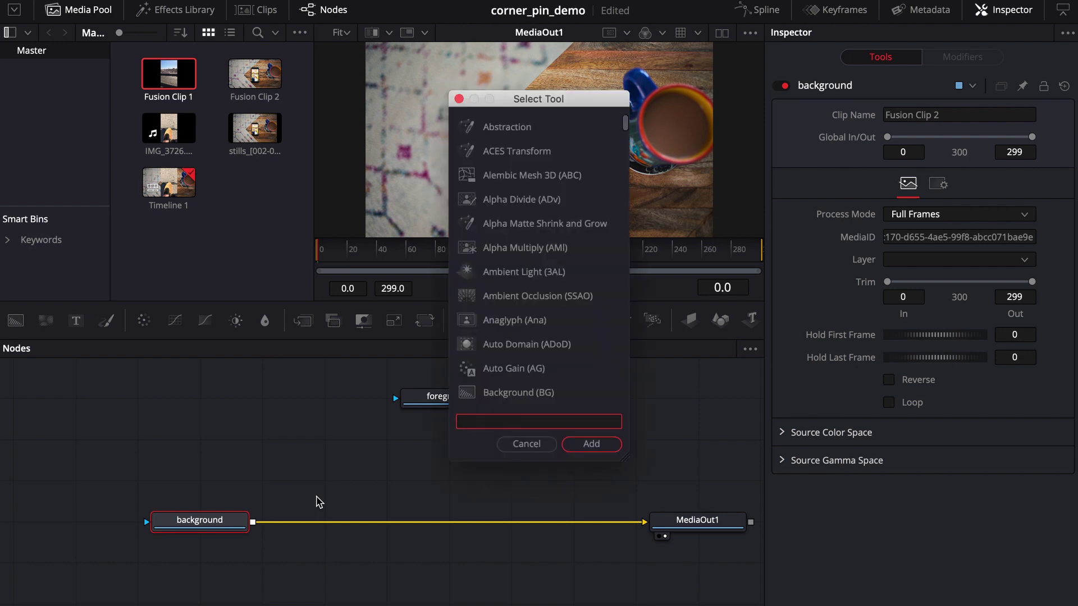
{"action": "type", "text": "mer"}
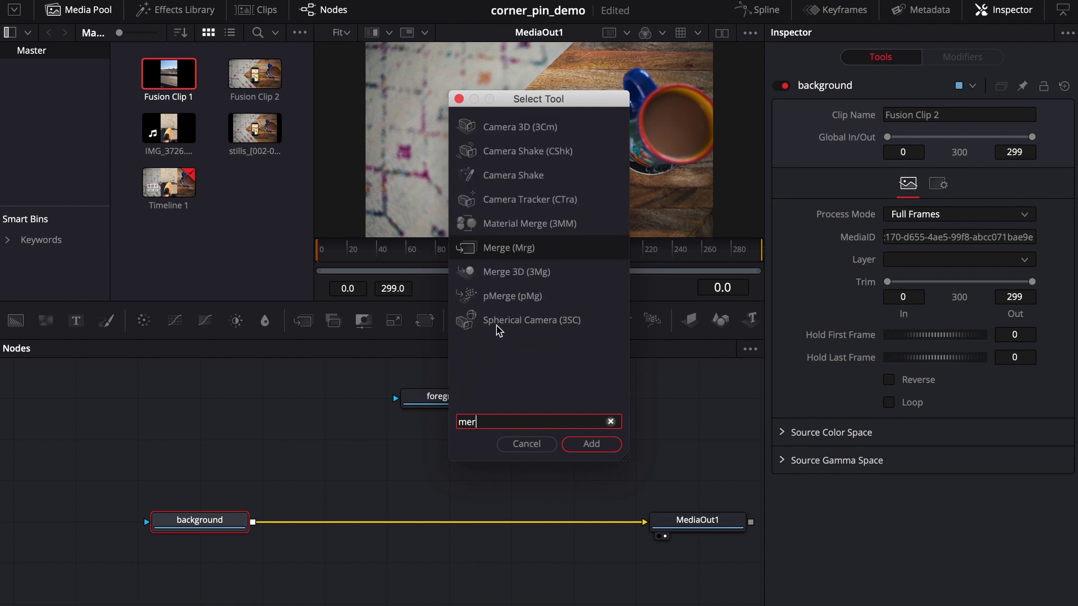
{"action": "key", "text": "BackSpace"}
{"action": "key", "text": "BackSpace"}
{"action": "key", "text": "BackSpace"}
{"action": "type", "text": "Merge"}
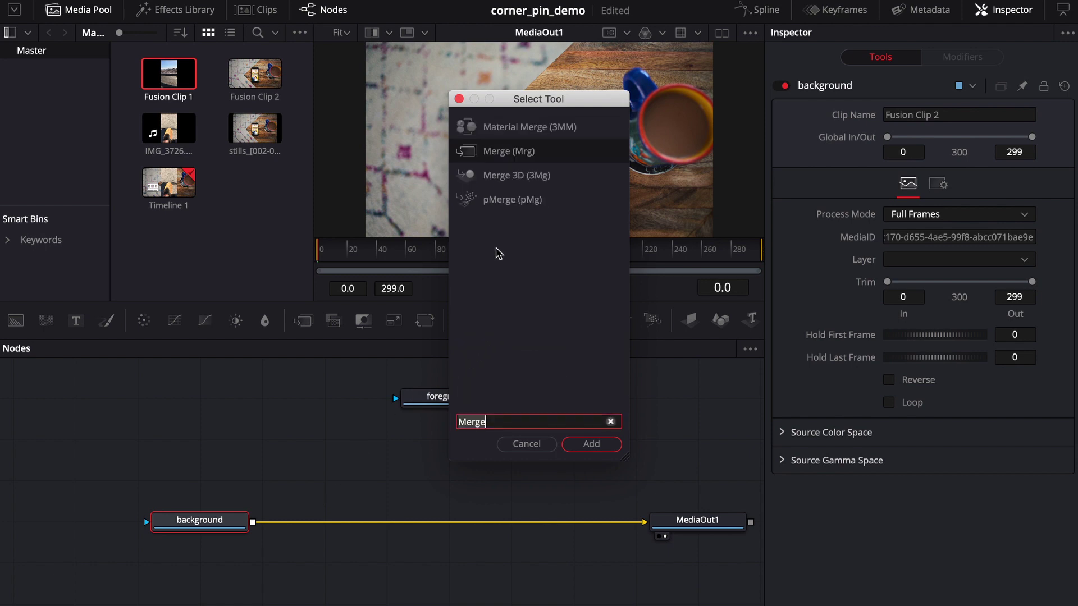
{"action": "left_click", "coordinate": [590, 443]}
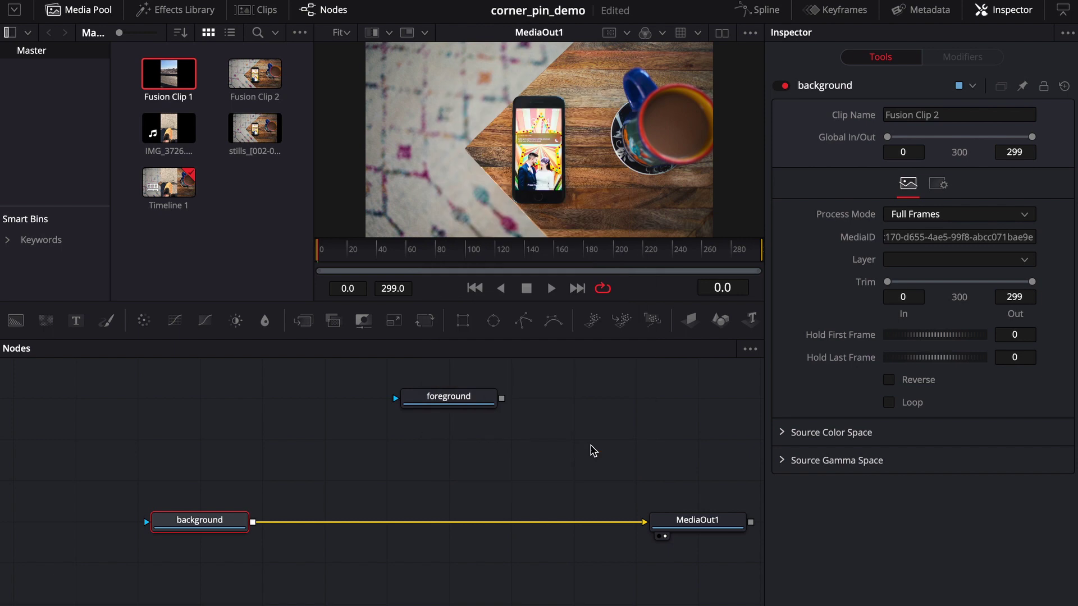
{"action": "left_click_drag", "start_coordinate": [335, 524], "coordinate": [459, 525]}
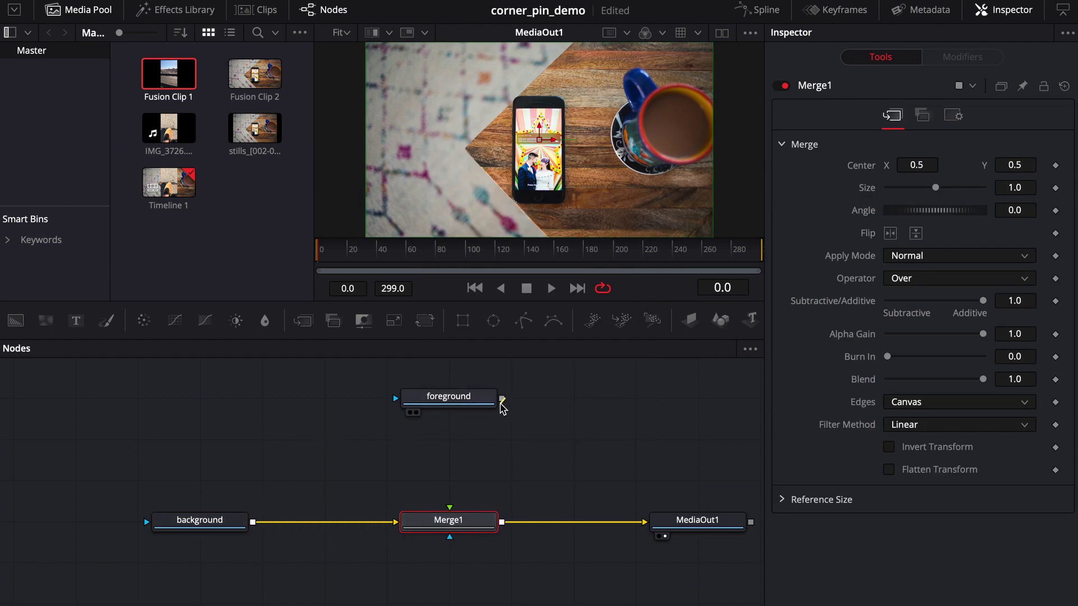
{"action": "left_click_drag", "start_coordinate": [501, 403], "coordinate": [449, 509]}
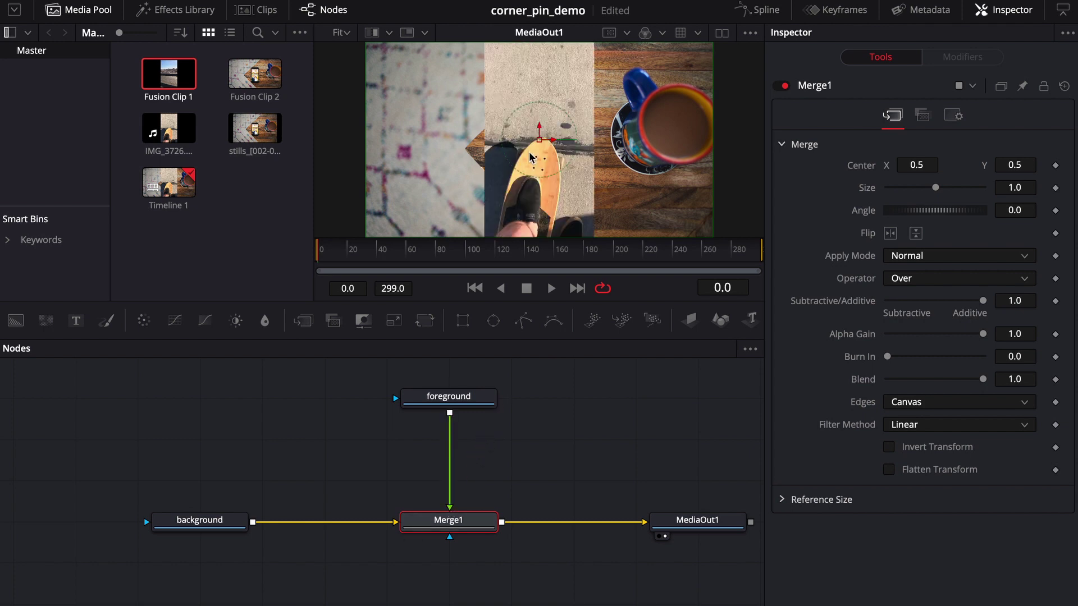
Step: Hide the Media Pool to widen the viewer and move the foreground node higher
{"action": "left_click", "coordinate": [458, 397]}
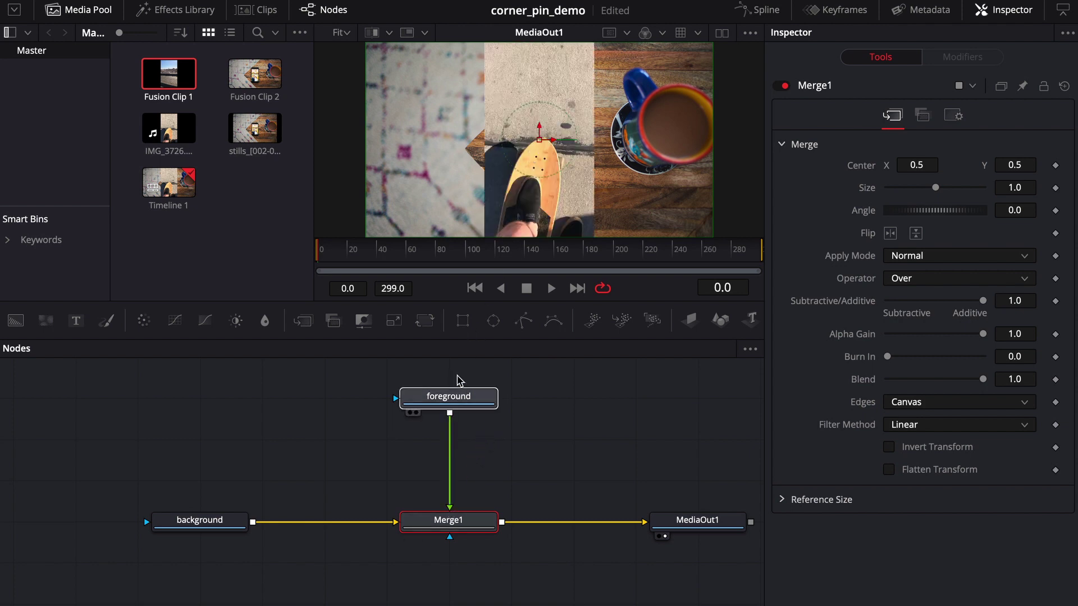
{"action": "scroll", "coordinate": [456, 453], "scroll_direction": "up", "scroll_amount": 2}
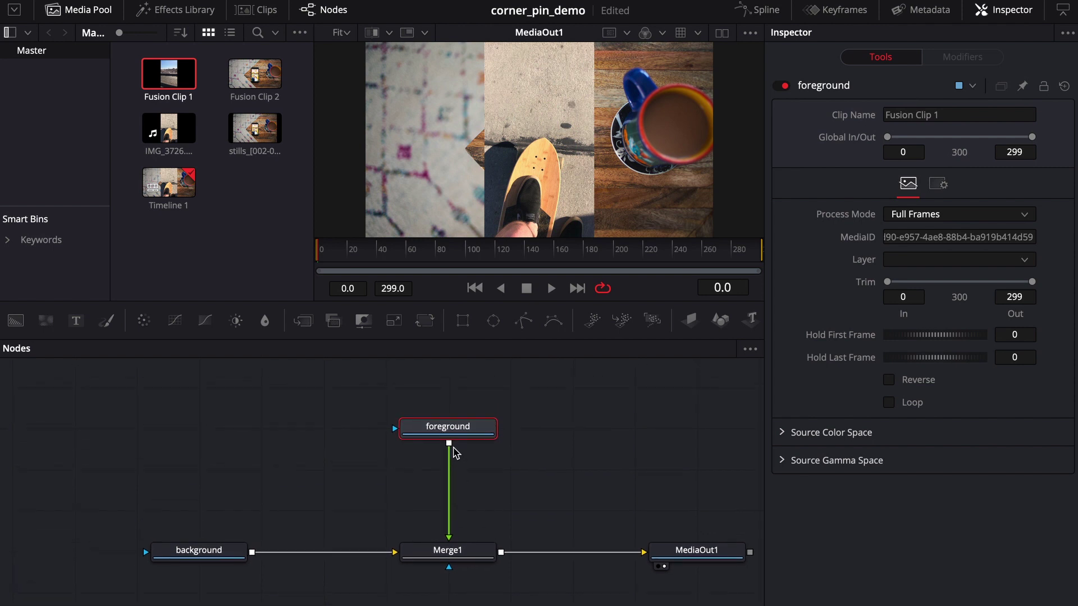
{"action": "left_click", "coordinate": [107, 10]}
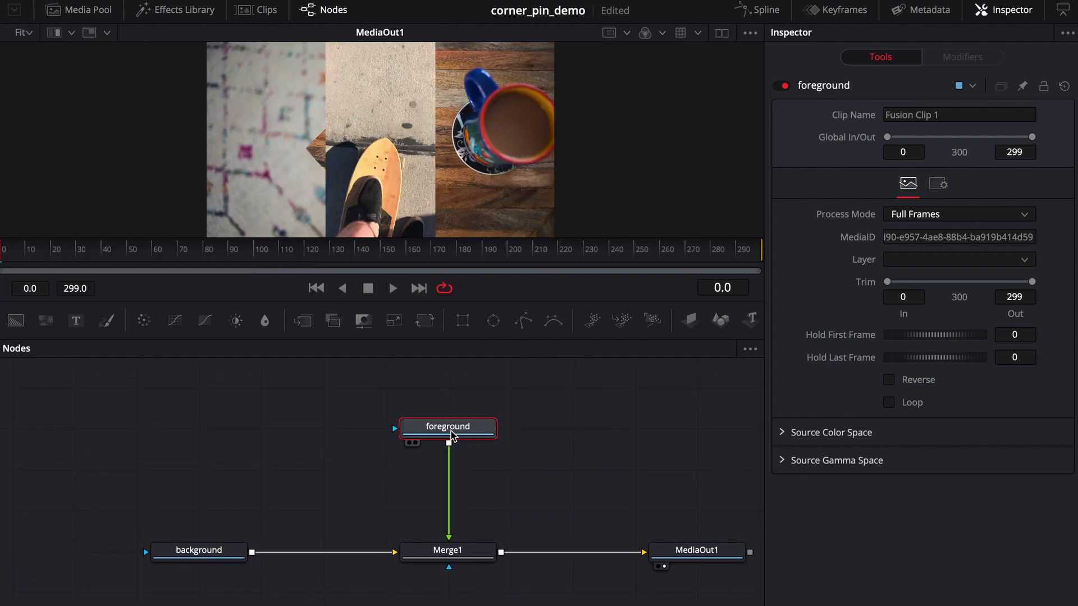
{"action": "left_click_drag", "start_coordinate": [448, 432], "coordinate": [450, 386]}
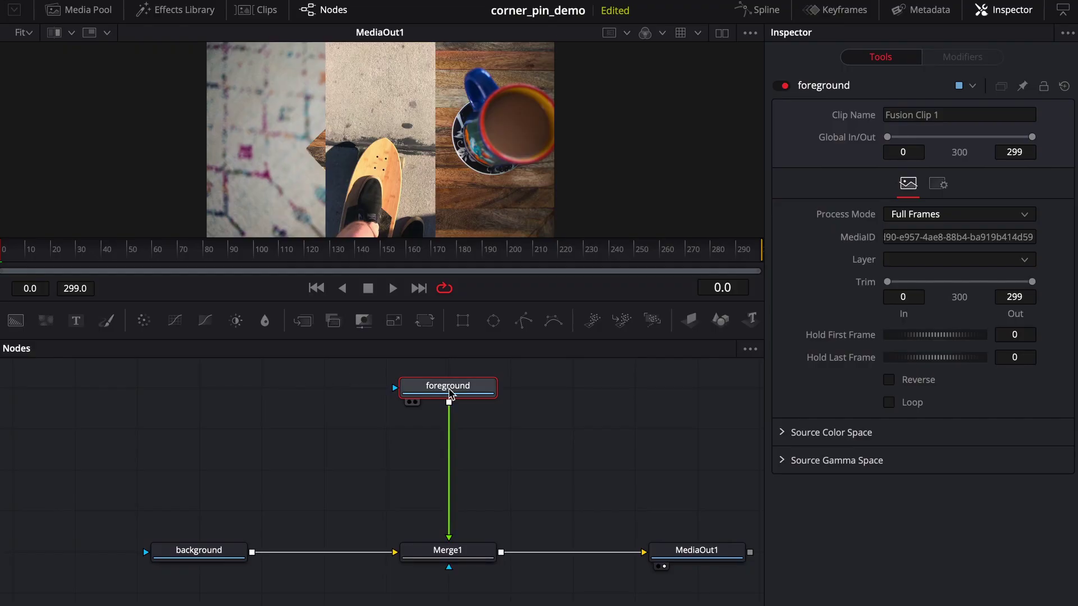
Step: Add a Crop node after the foreground clip
{"action": "key", "text": "shift+space"}
{"action": "type", "text": "Mergecrop"}
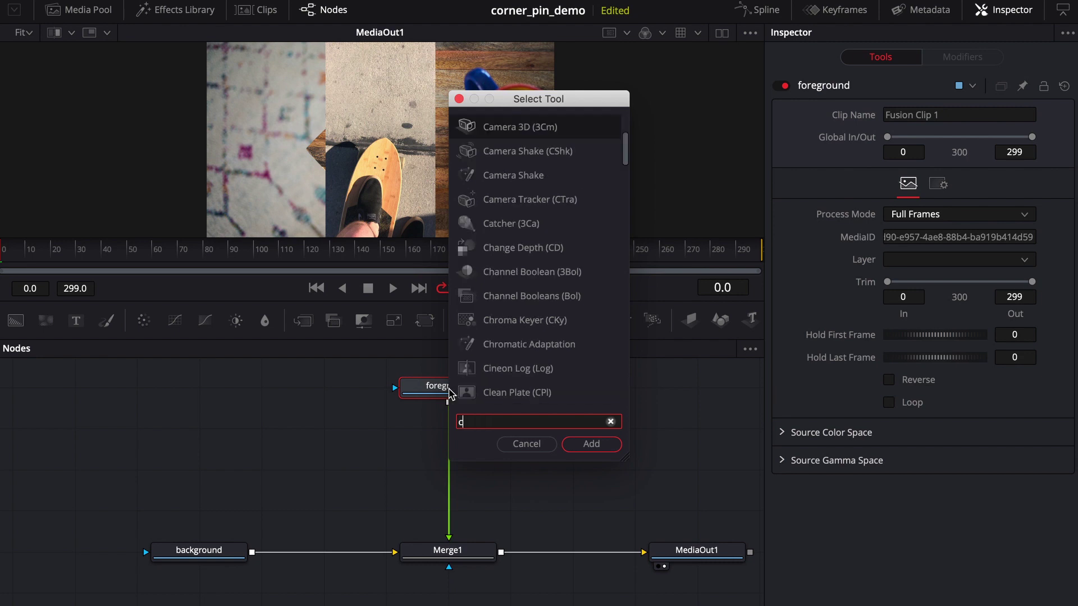
{"action": "left_click", "coordinate": [597, 446]}
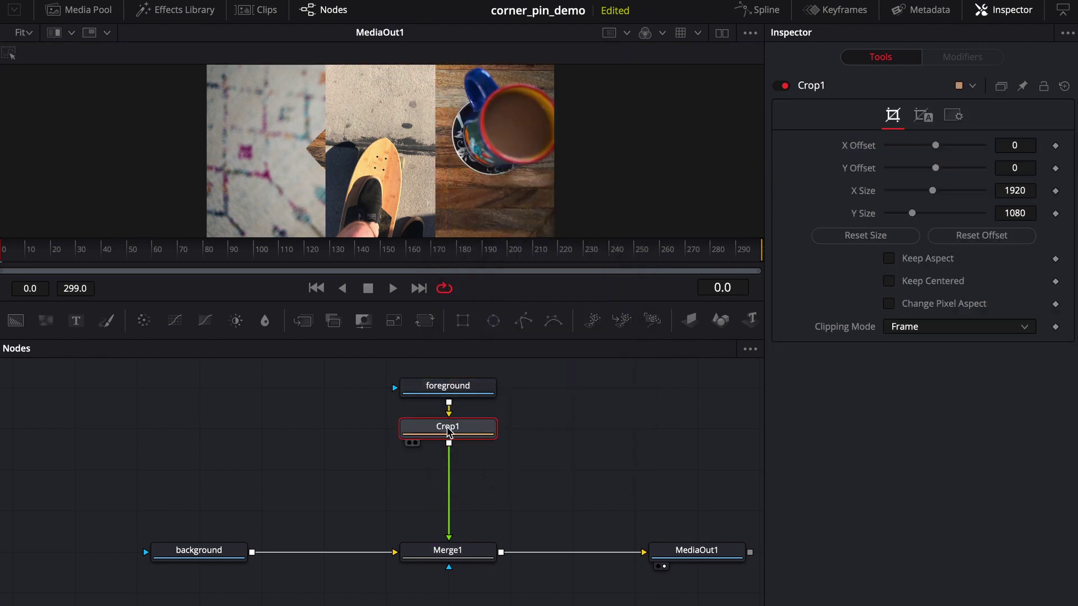
{"action": "mouse_move", "coordinate": [439, 387]}
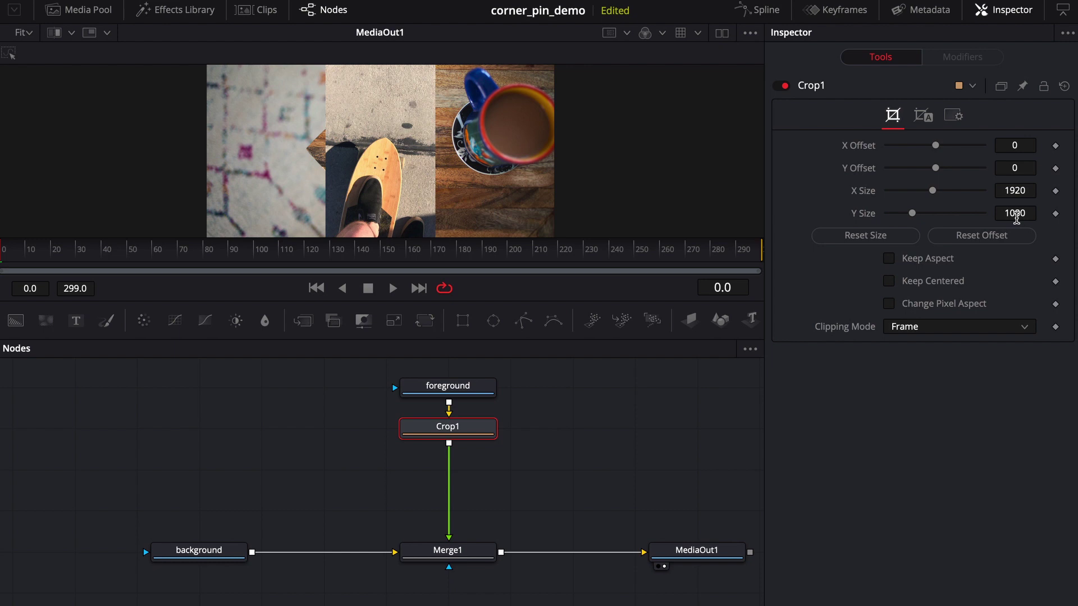
Step: Set the crop's X Size to 608 with Keep Centered on, and enlarge the viewer
{"action": "left_click", "coordinate": [1020, 191]}
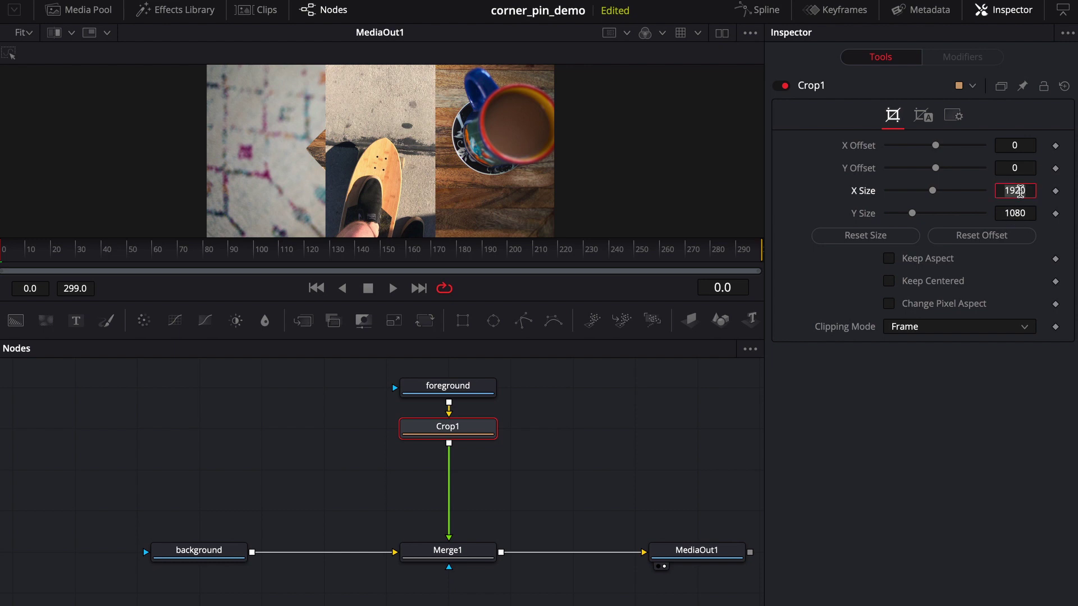
{"action": "type", "text": "608"}
{"action": "left_click", "coordinate": [901, 282]}
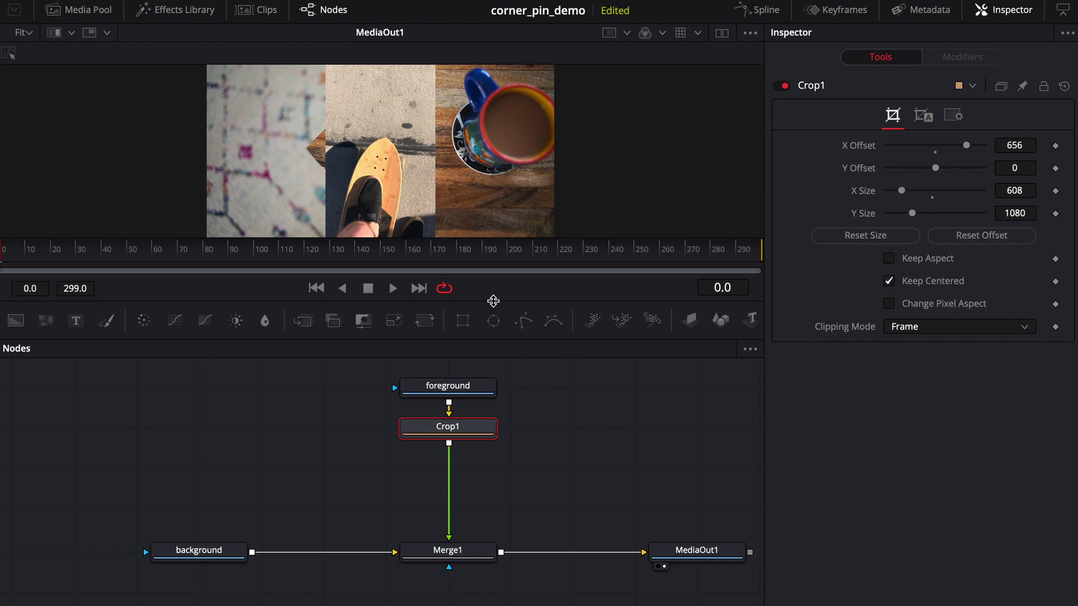
{"action": "left_click_drag", "start_coordinate": [492, 304], "coordinate": [498, 351]}
{"action": "scroll", "coordinate": [558, 555], "scroll_direction": "down", "scroll_amount": 1}
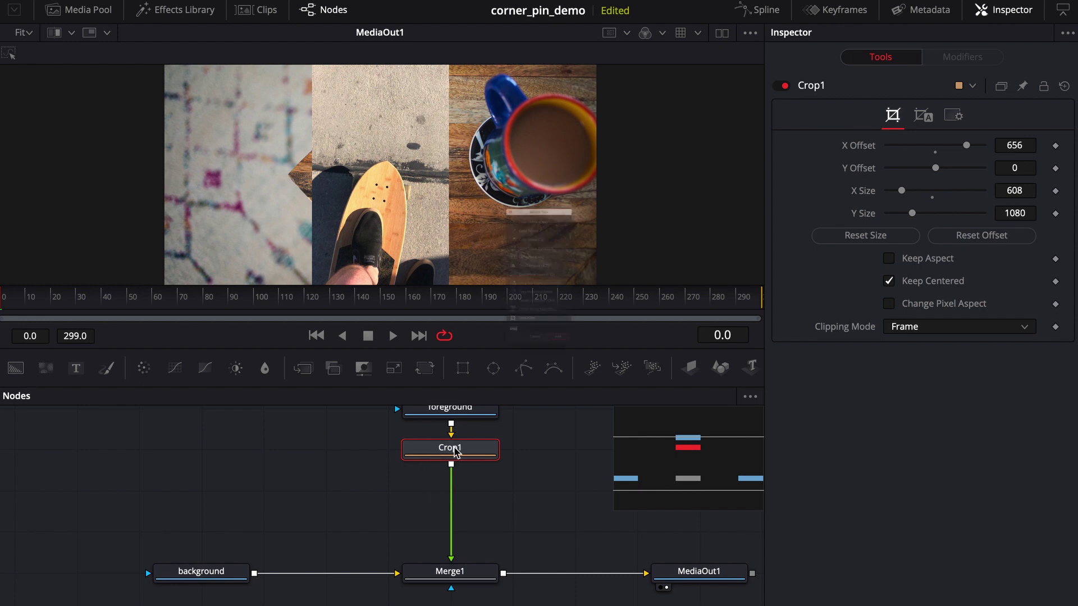
Step: Insert a Corner Positioner node directly after Crop1 using the tool search
{"action": "key", "text": "shift+space"}
{"action": "type", "text": "corner"}
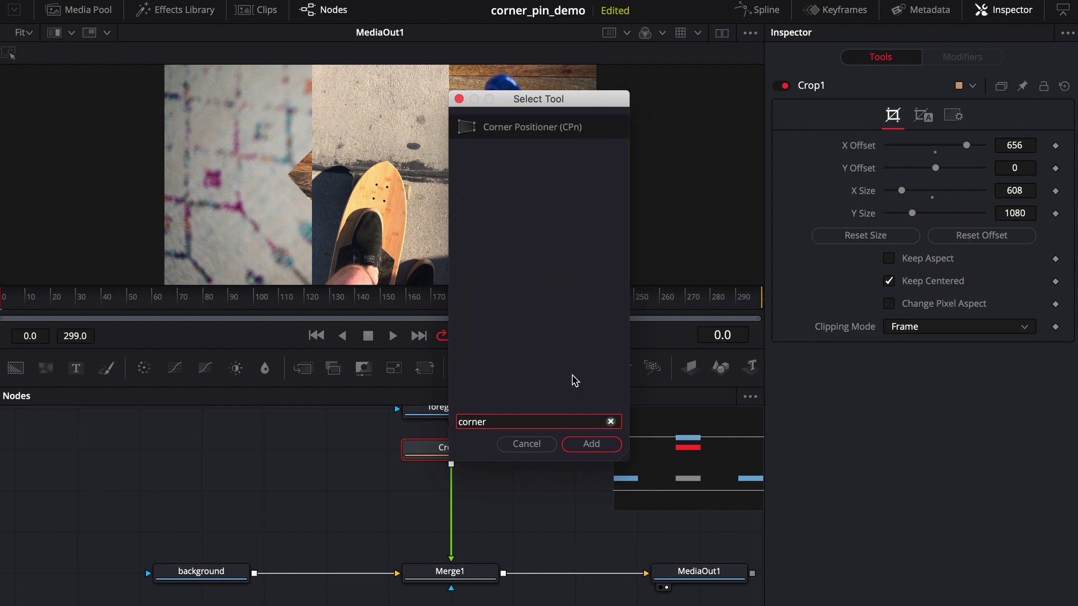
{"action": "left_click", "coordinate": [591, 445]}
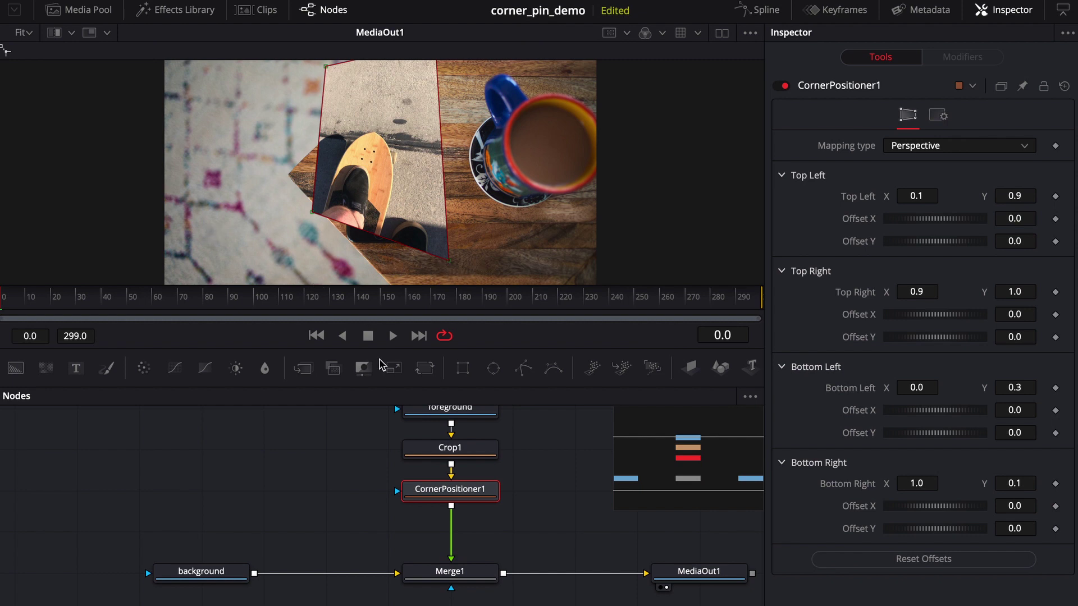
Step: Make the viewer taller and magnify the composite to 200%
{"action": "left_click_drag", "start_coordinate": [383, 350], "coordinate": [383, 434]}
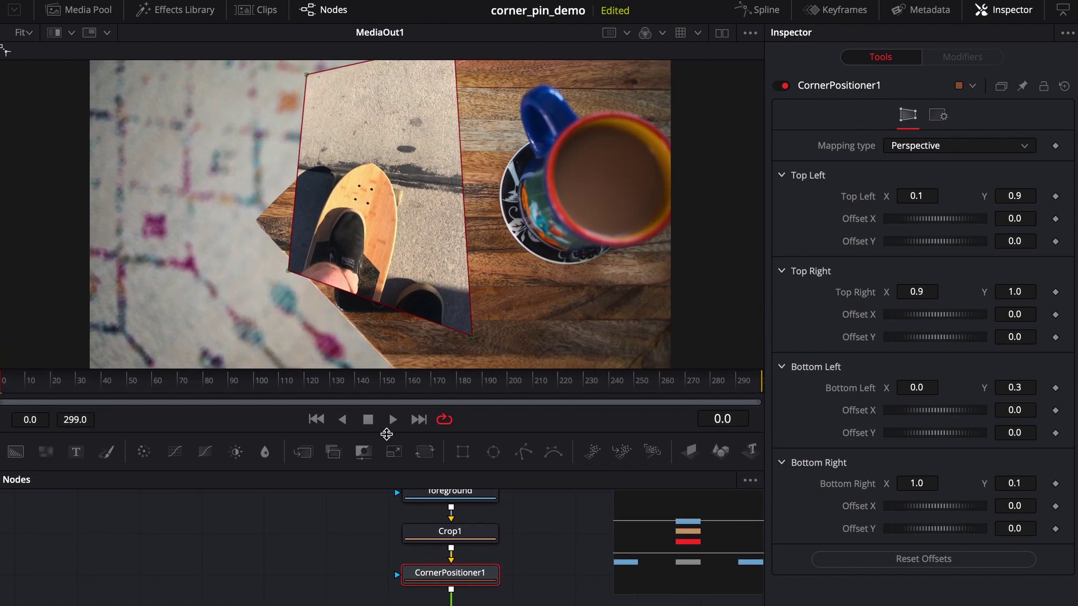
{"action": "left_click", "coordinate": [31, 35]}
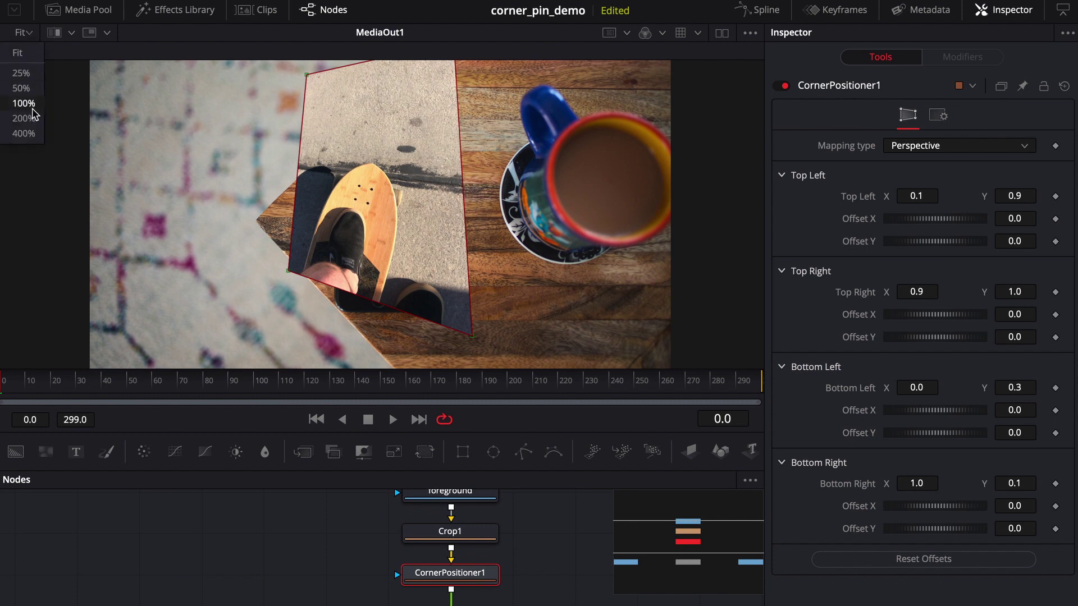
{"action": "left_click", "coordinate": [22, 115]}
{"action": "scroll", "coordinate": [434, 292], "scroll_direction": "down", "scroll_amount": 10}
{"action": "scroll", "coordinate": [434, 292], "scroll_direction": "right", "scroll_amount": 3}
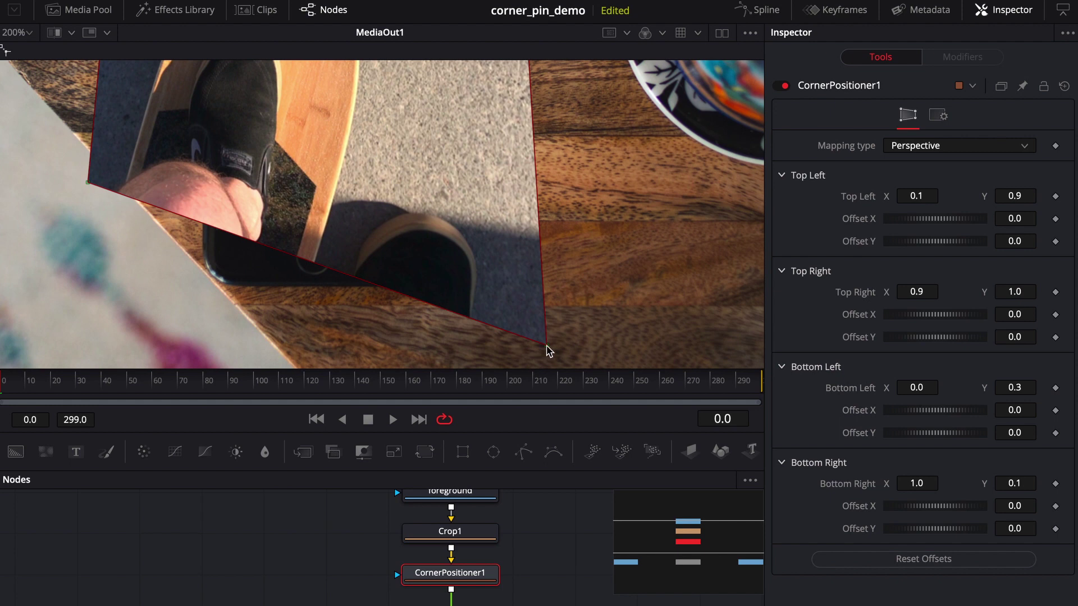
Step: Pin the clip's bottom-right and bottom-left corners onto the phone screen
{"action": "left_click_drag", "start_coordinate": [547, 350], "coordinate": [414, 236]}
{"action": "scroll", "coordinate": [414, 236], "scroll_direction": "left", "scroll_amount": 4}
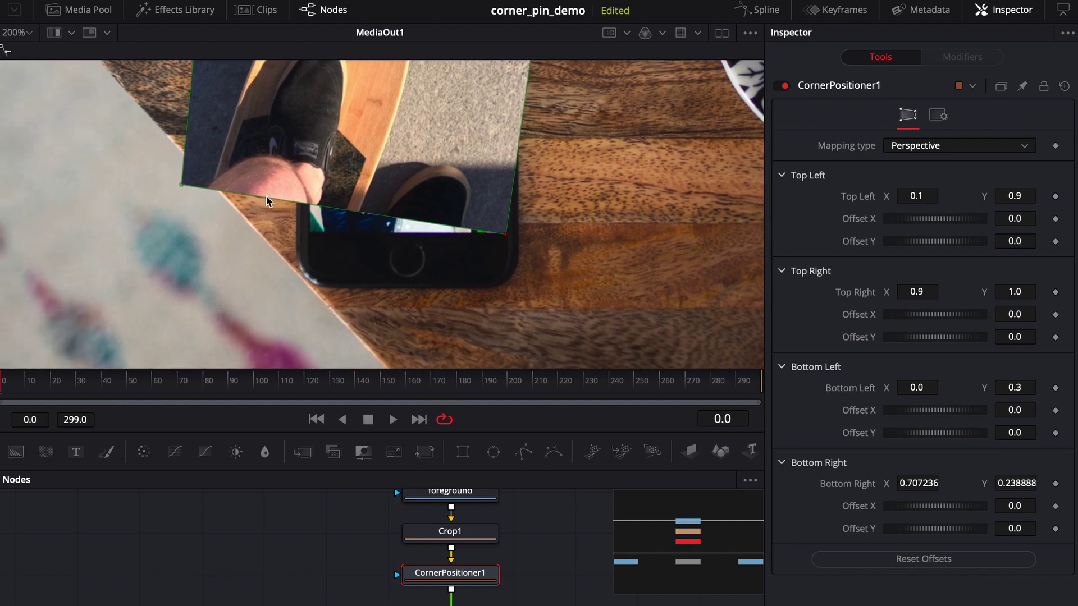
{"action": "left_click_drag", "start_coordinate": [181, 186], "coordinate": [312, 234]}
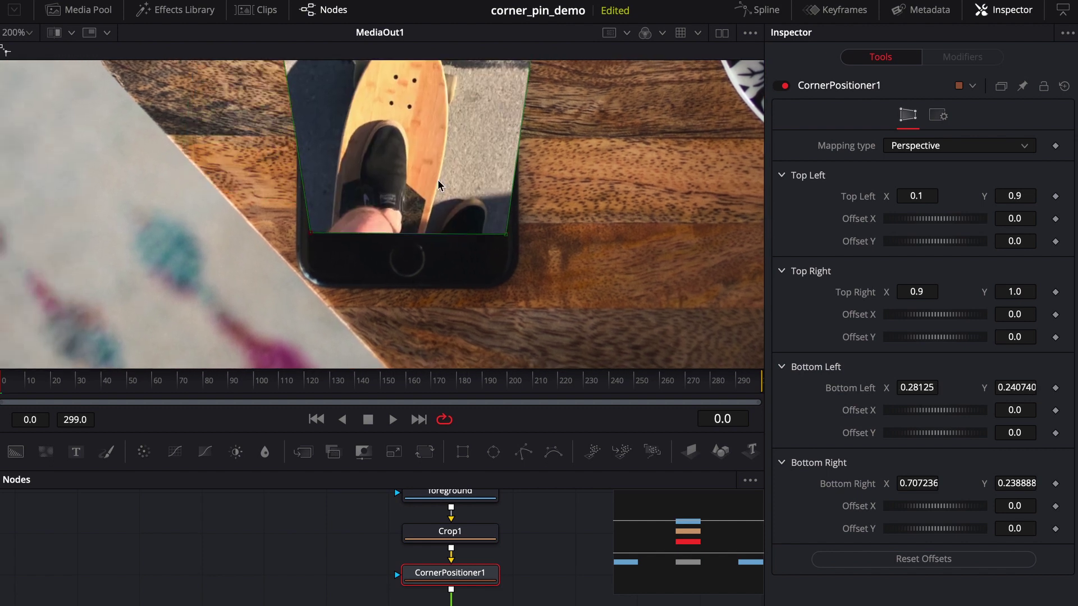
Step: Pin the clip's top-right and top-left corners onto the phone screen's top corners
{"action": "scroll", "coordinate": [438, 186], "scroll_direction": "up", "scroll_amount": 15}
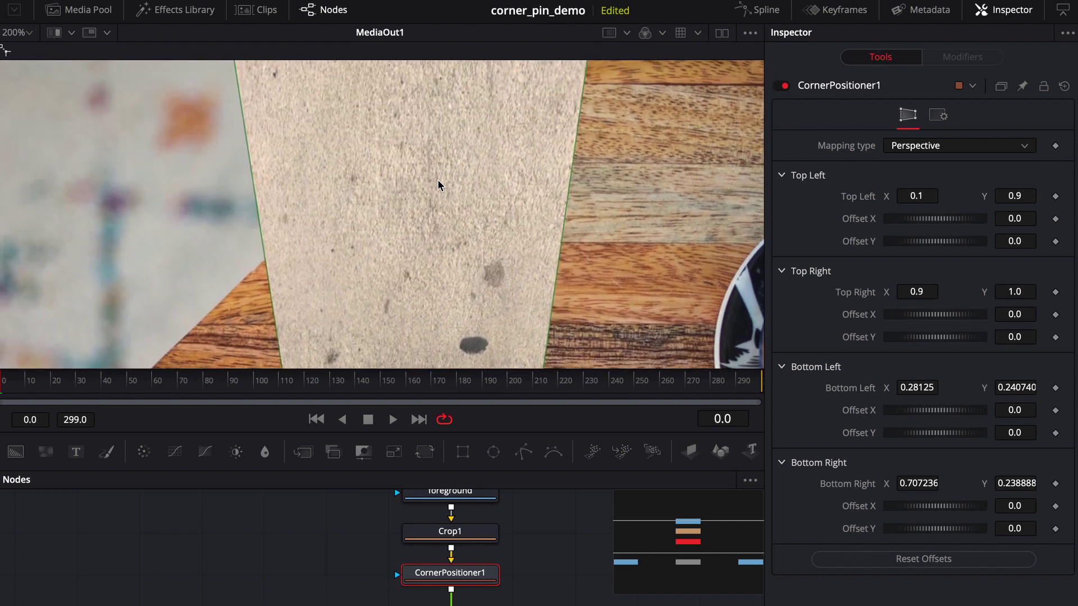
{"action": "scroll", "coordinate": [438, 186], "scroll_direction": "up", "scroll_amount": 5}
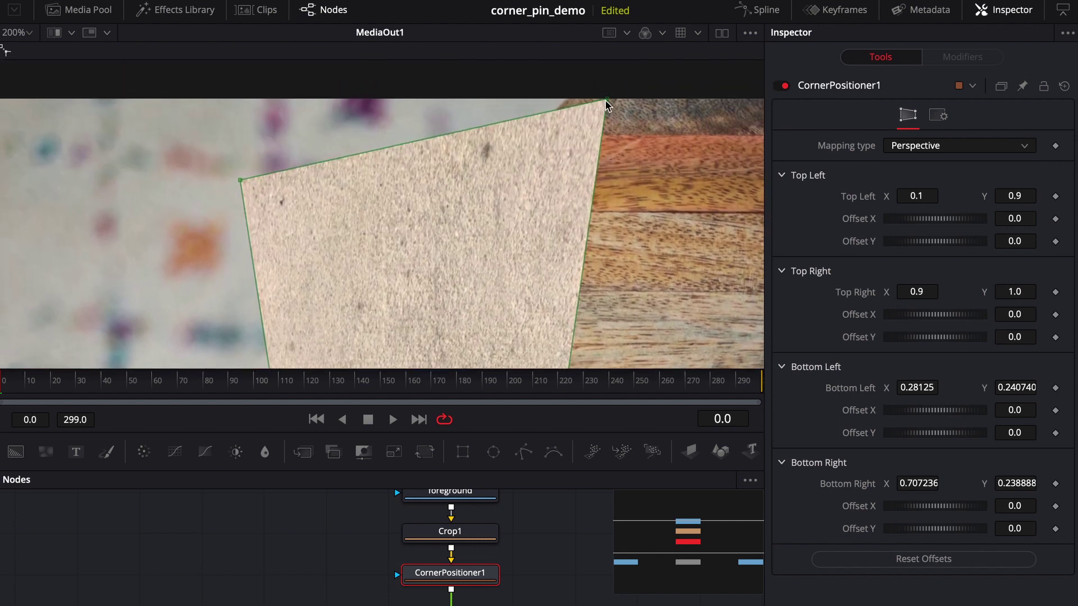
{"action": "left_click_drag", "start_coordinate": [606, 101], "coordinate": [544, 272]}
{"action": "scroll", "coordinate": [542, 271], "scroll_direction": "down", "scroll_amount": 6}
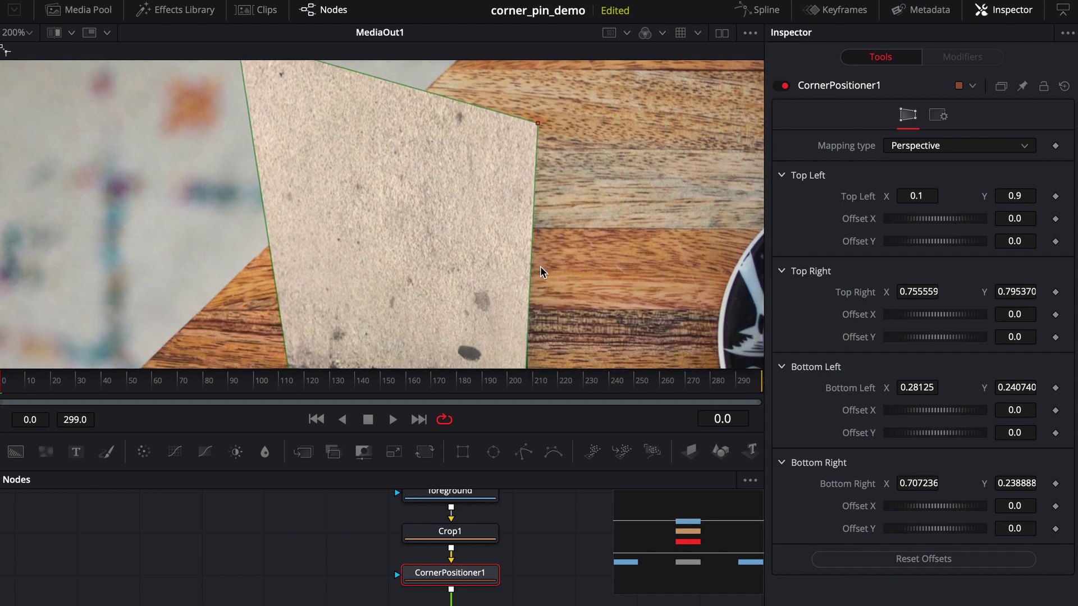
{"action": "left_click_drag", "start_coordinate": [539, 122], "coordinate": [512, 236]}
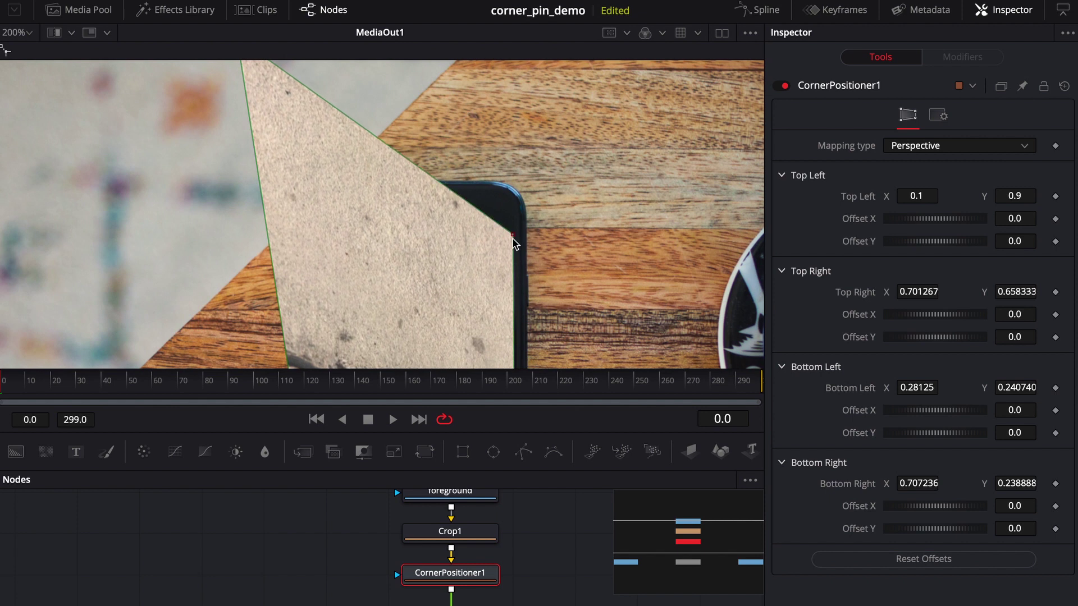
{"action": "scroll", "coordinate": [344, 163], "scroll_direction": "up", "scroll_amount": 3}
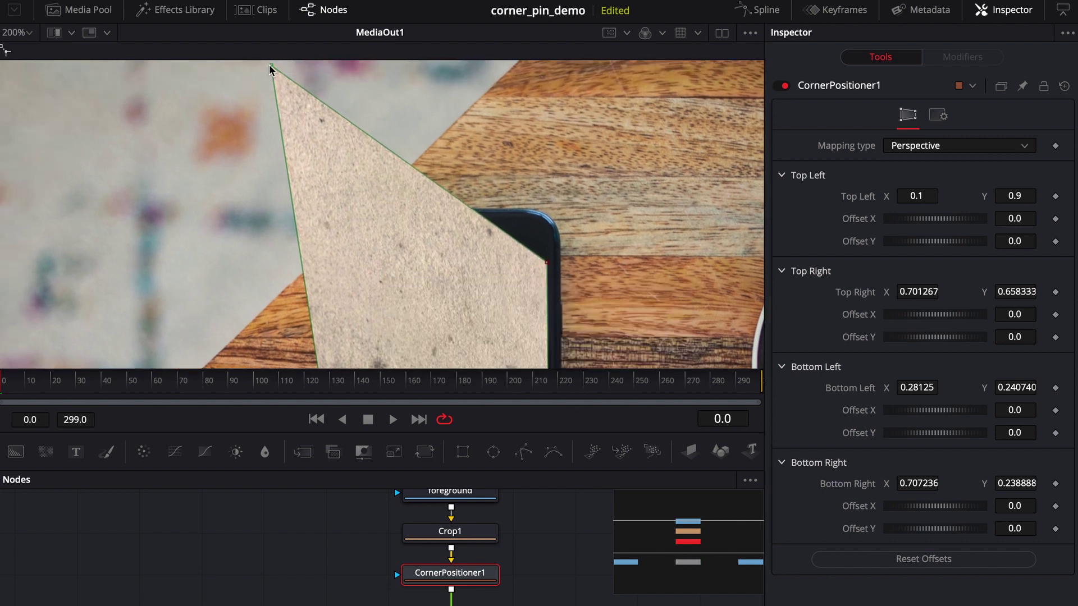
{"action": "left_click_drag", "start_coordinate": [271, 66], "coordinate": [357, 259]}
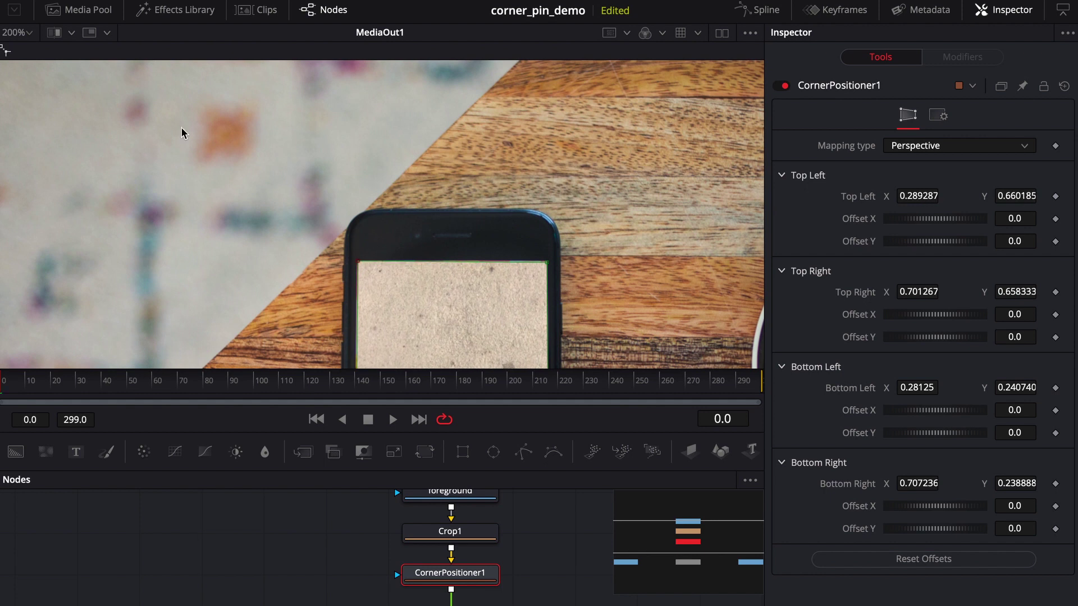
Step: At 400% zoom, nudge the top-left, top-right and bottom-left corners onto the screen edges
{"action": "left_click", "coordinate": [29, 33]}
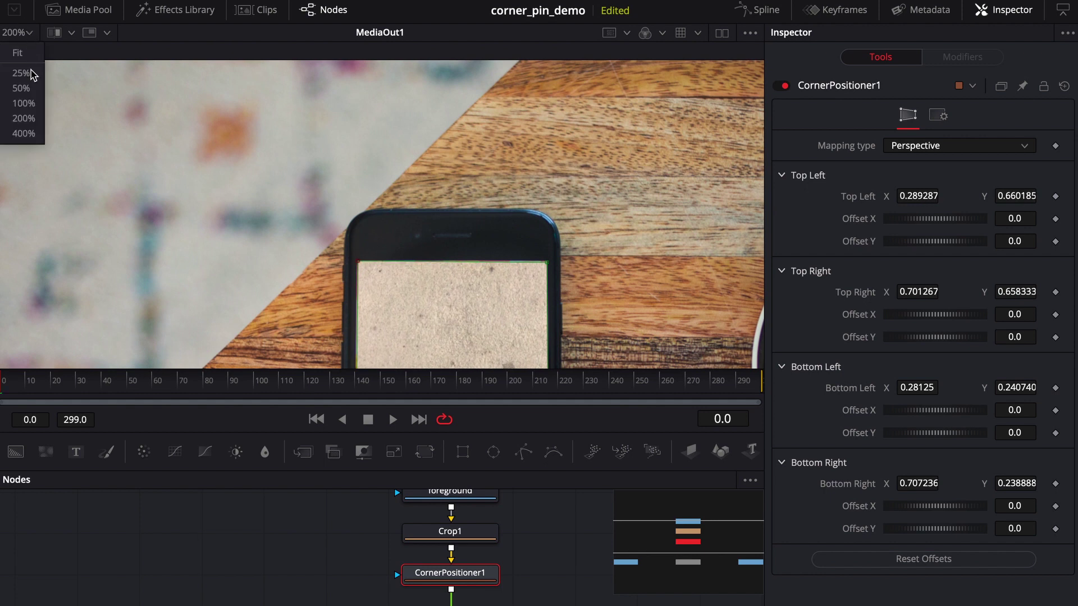
{"action": "scroll", "coordinate": [372, 300], "scroll_direction": "down", "scroll_amount": 5}
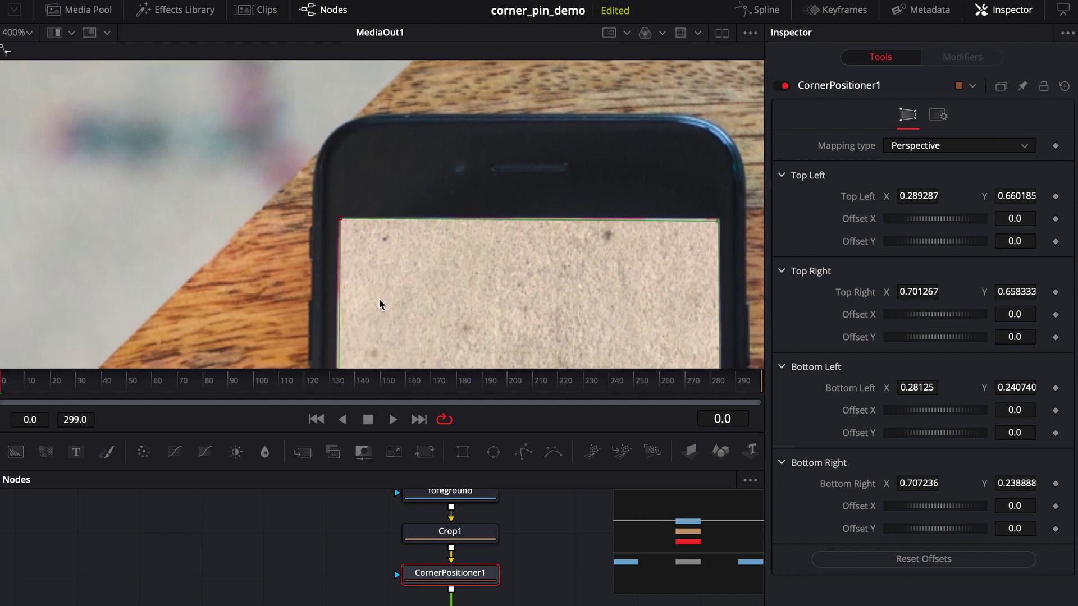
{"action": "left_click_drag", "start_coordinate": [348, 197], "coordinate": [345, 197]}
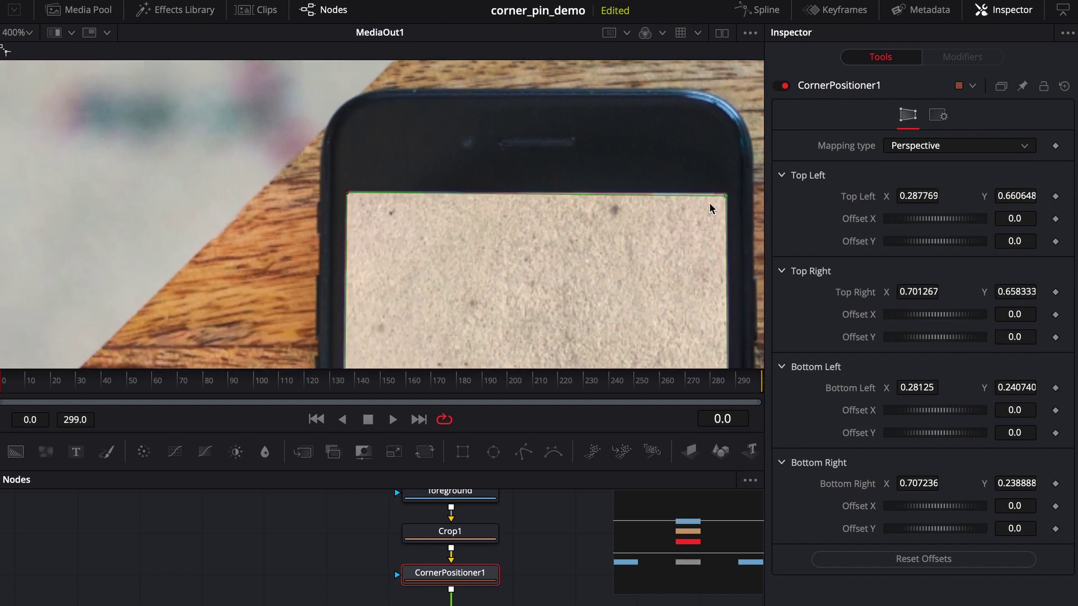
{"action": "left_click_drag", "start_coordinate": [727, 201], "coordinate": [729, 197]}
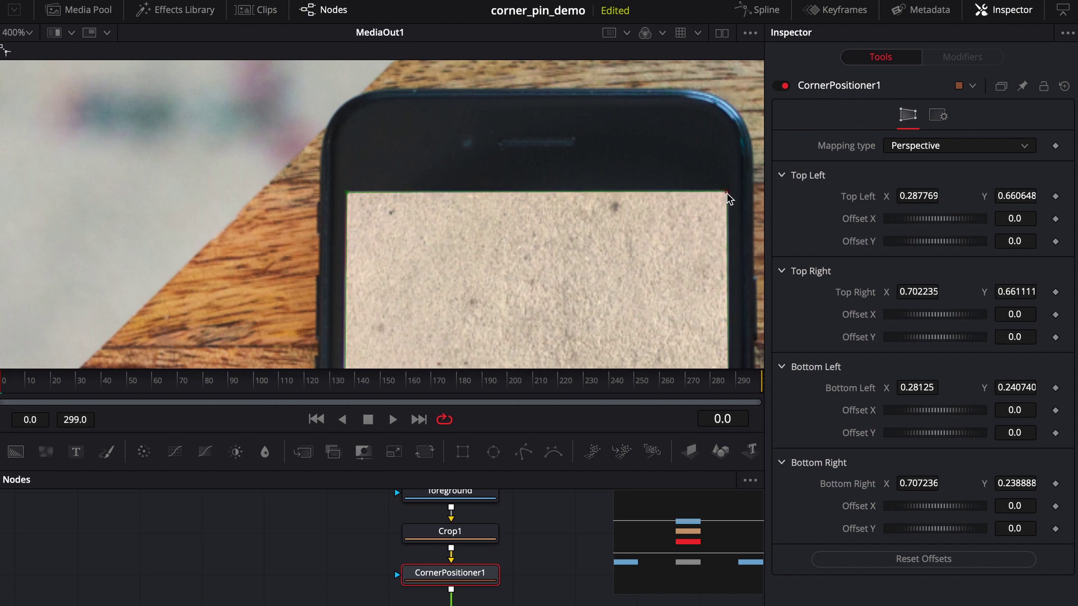
{"action": "scroll", "coordinate": [644, 271], "scroll_direction": "down", "scroll_amount": 1}
{"action": "scroll", "coordinate": [644, 271], "scroll_direction": "down", "scroll_amount": 10}
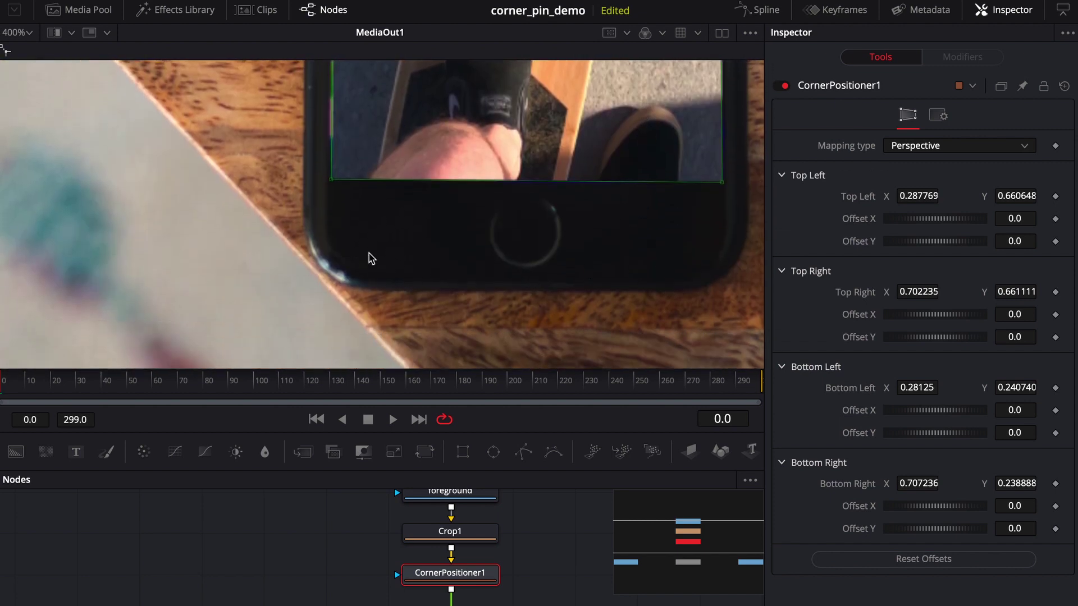
{"action": "left_click_drag", "start_coordinate": [329, 180], "coordinate": [329, 179]}
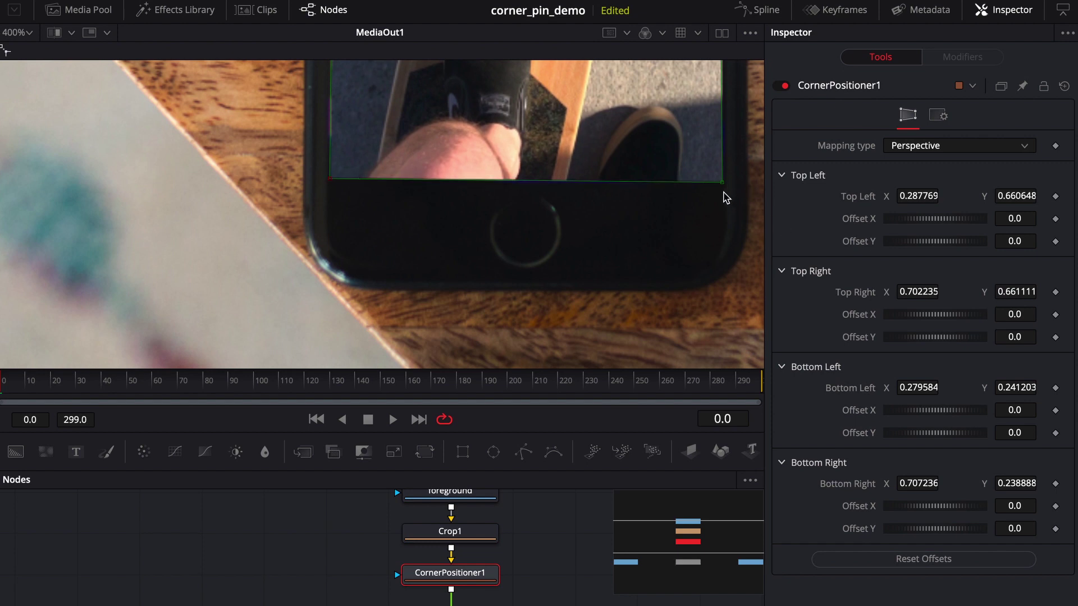
{"action": "scroll", "coordinate": [633, 315], "scroll_direction": "up", "scroll_amount": 5}
{"action": "scroll", "coordinate": [633, 315], "scroll_direction": "right", "scroll_amount": 6}
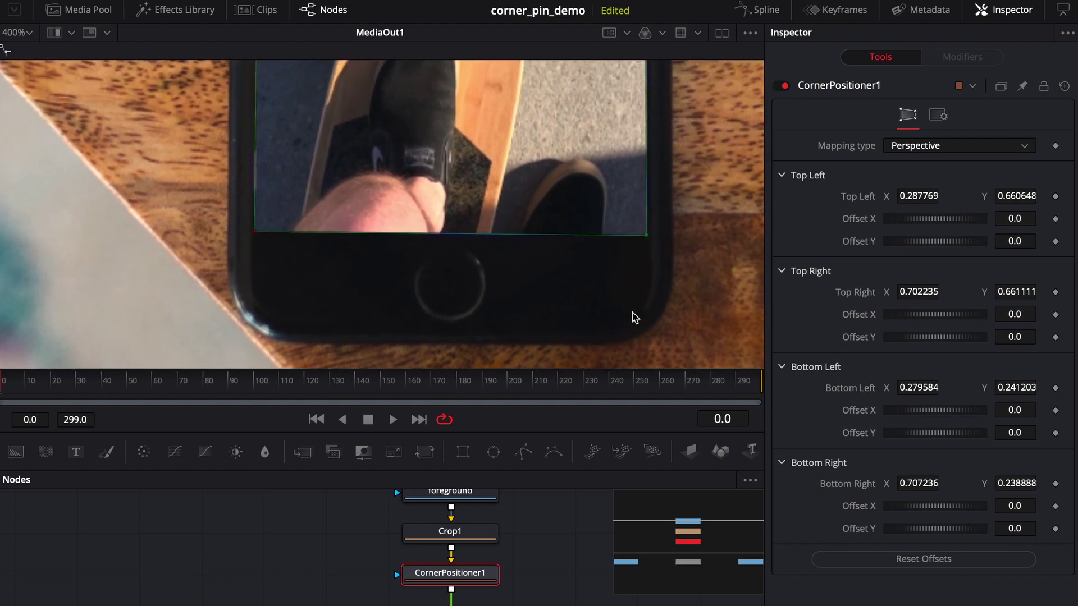
Step: Set the viewer back to Fit to show the whole frame
{"action": "left_click", "coordinate": [31, 34]}
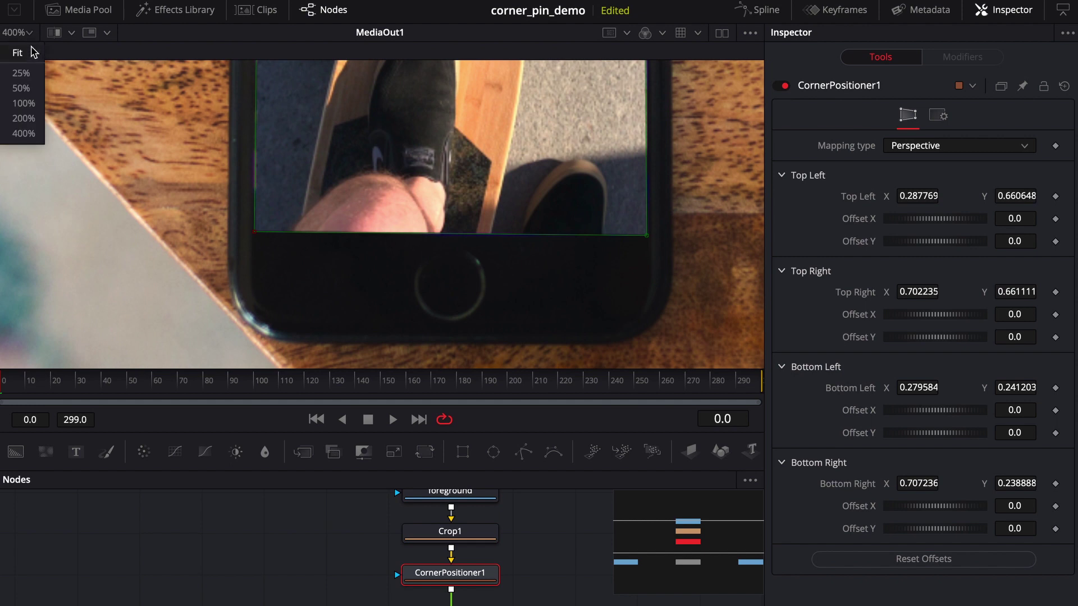
{"action": "left_click", "coordinate": [31, 54]}
{"action": "scroll", "coordinate": [539, 571], "scroll_direction": "down", "scroll_amount": 3}
{"action": "scroll", "coordinate": [537, 571], "scroll_direction": "up", "scroll_amount": 3}
Step: Enlarge the node graph, move Crop1 and CornerPositioner1 lower, and search tools for 'corner'
{"action": "left_click_drag", "start_coordinate": [508, 433], "coordinate": [527, 286]}
{"action": "scroll", "coordinate": [563, 427], "scroll_direction": "up", "scroll_amount": 2}
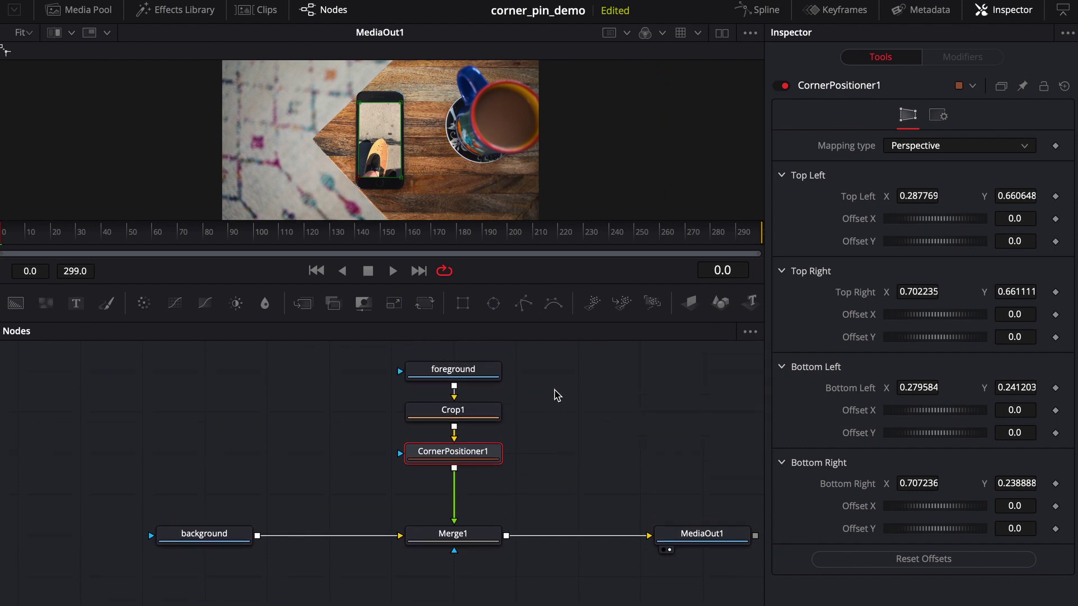
{"action": "left_click_drag", "start_coordinate": [555, 386], "coordinate": [386, 462]}
{"action": "left_click_drag", "start_coordinate": [428, 412], "coordinate": [430, 452]}
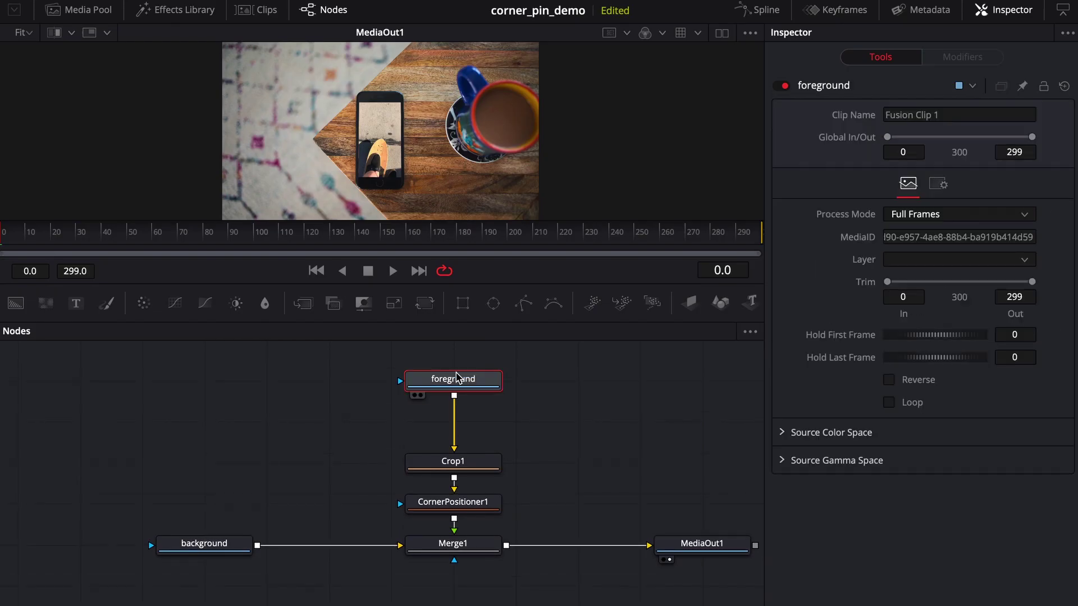
{"action": "key", "text": "shift+space"}
{"action": "type", "text": "corner"}
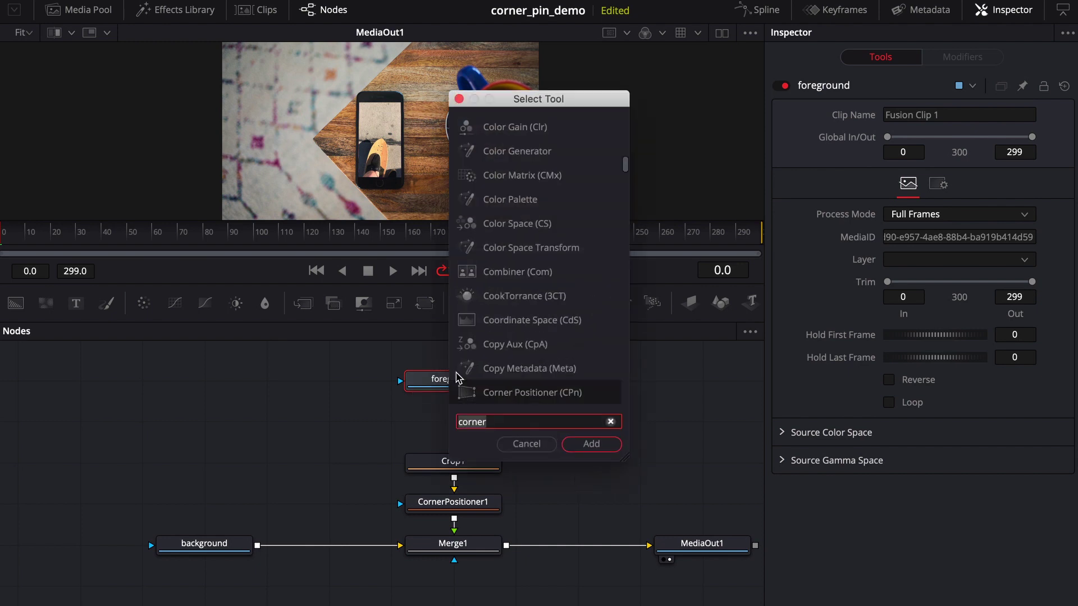
{"action": "type", "text": "col"}
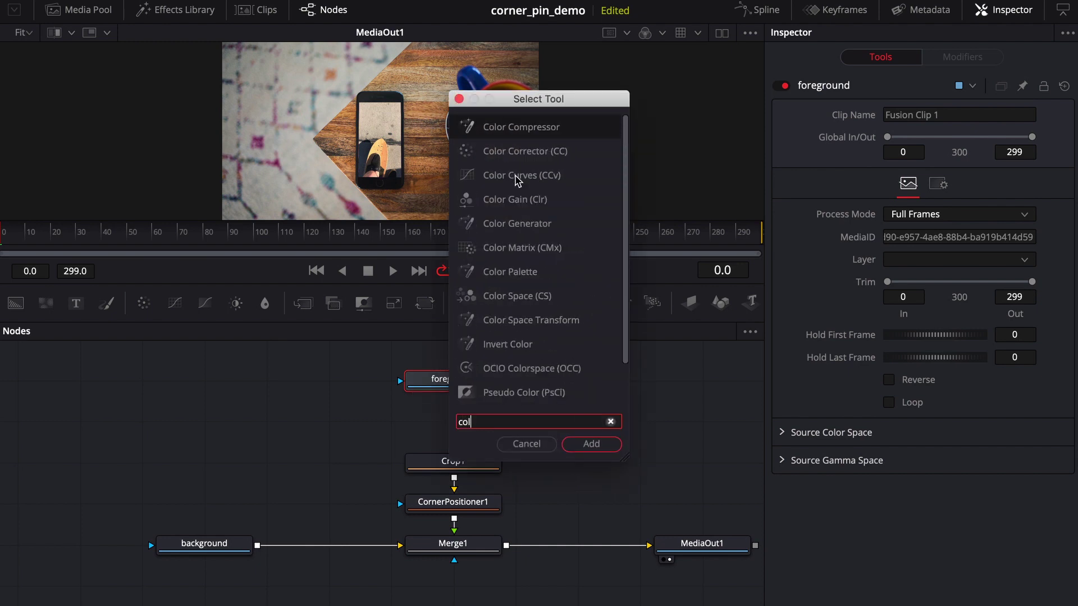
{"action": "key", "text": "BackSpace"}
{"action": "key", "text": "BackSpace"}
{"action": "key", "text": "BackSpace"}
{"action": "type", "text": "Color Curves"}
{"action": "left_click", "coordinate": [593, 444]}
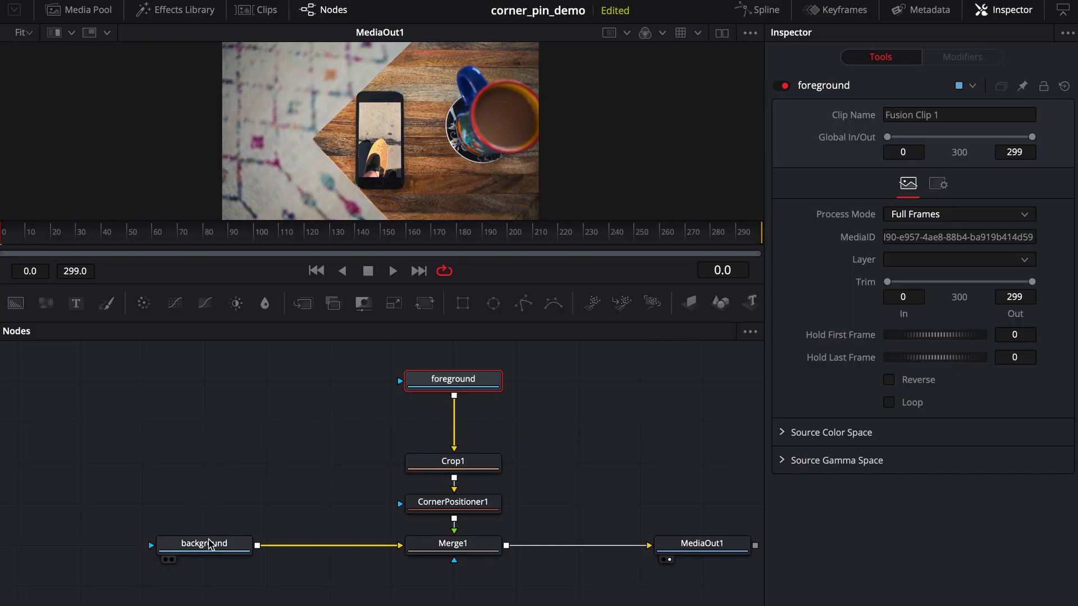
Step: Review the background, Merge1, foreground, Crop1 and CornerPositioner1 settings in the Inspector
{"action": "left_click", "coordinate": [211, 541]}
{"action": "left_click", "coordinate": [459, 549]}
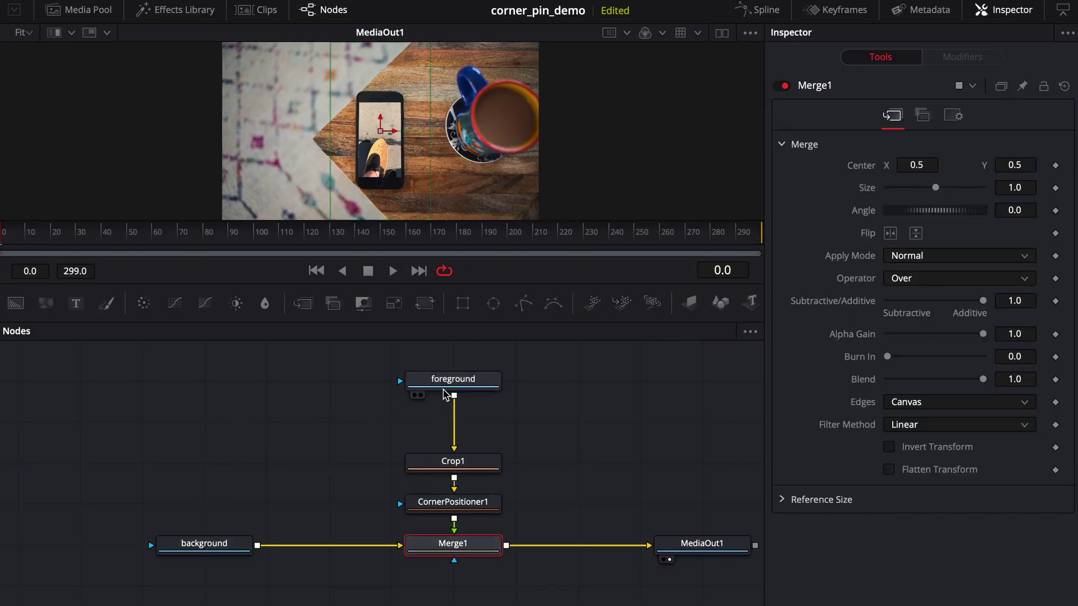
{"action": "left_click", "coordinate": [449, 385]}
{"action": "left_click", "coordinate": [464, 464]}
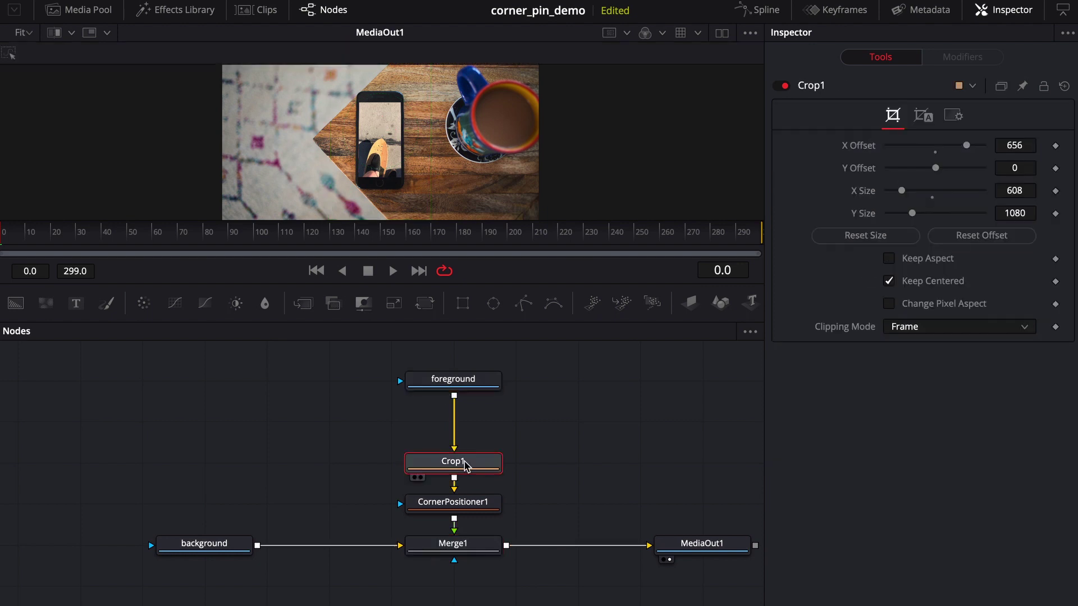
{"action": "left_click", "coordinate": [464, 509]}
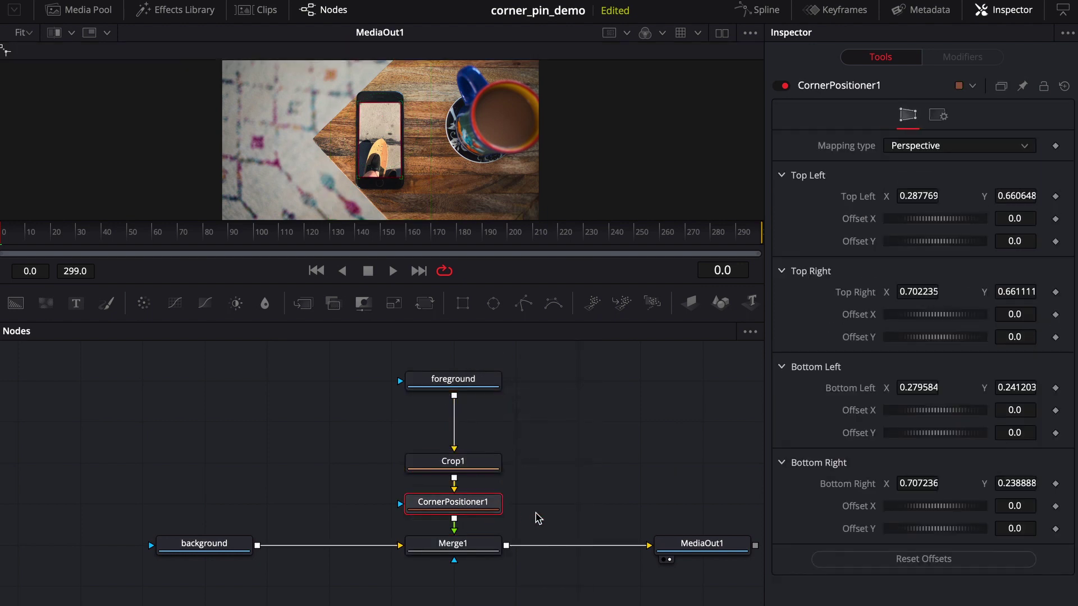